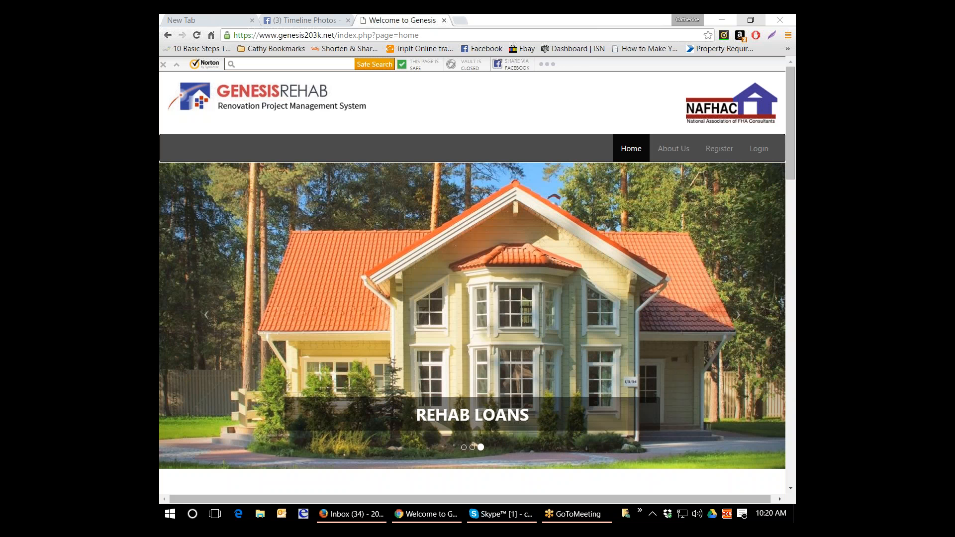
- Open the login page, enter the company ID valuehome and enter the Contractor Management System
click(771, 150)
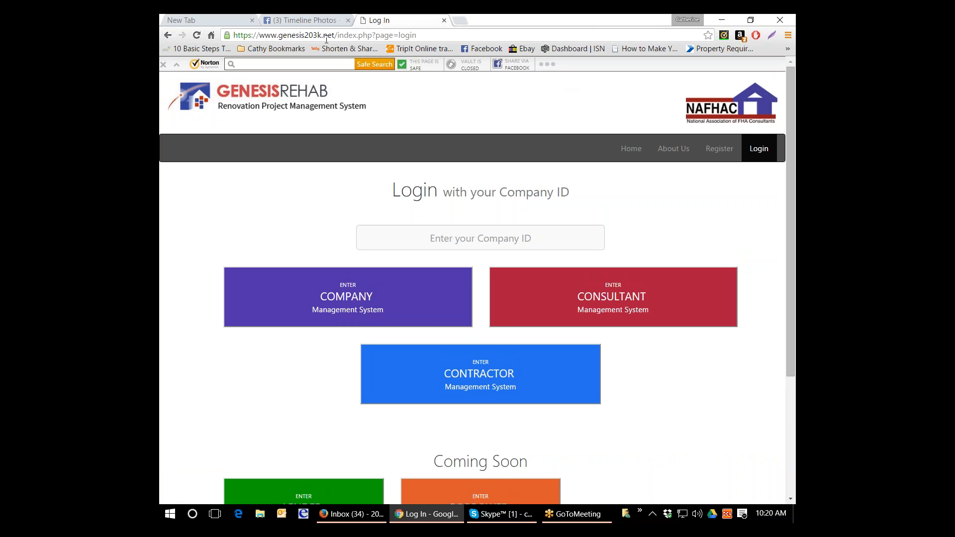
click(458, 242)
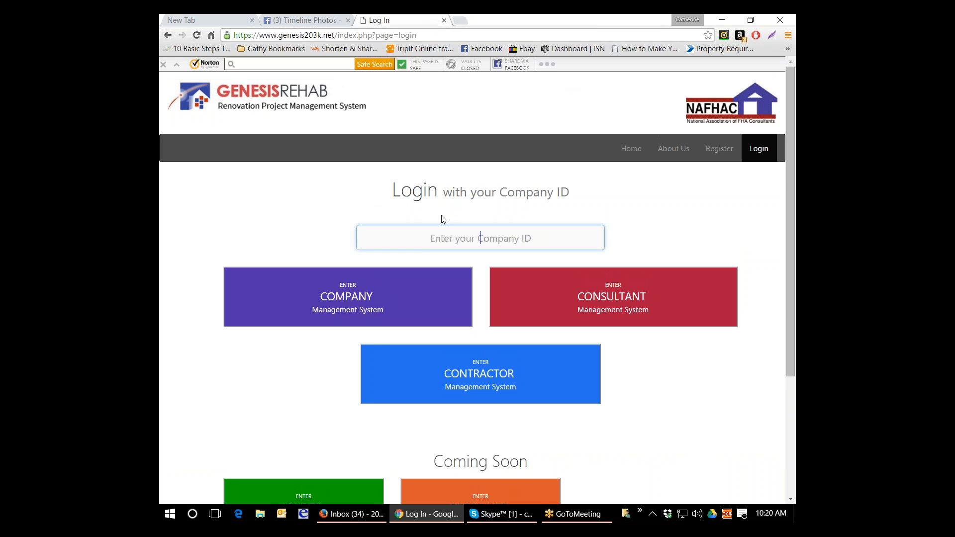
text(v)
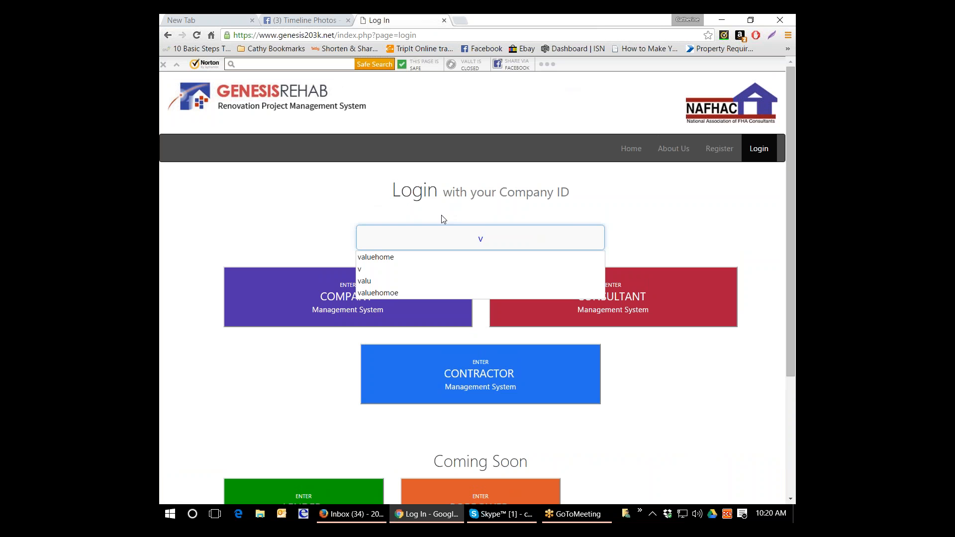
text(aluehom)
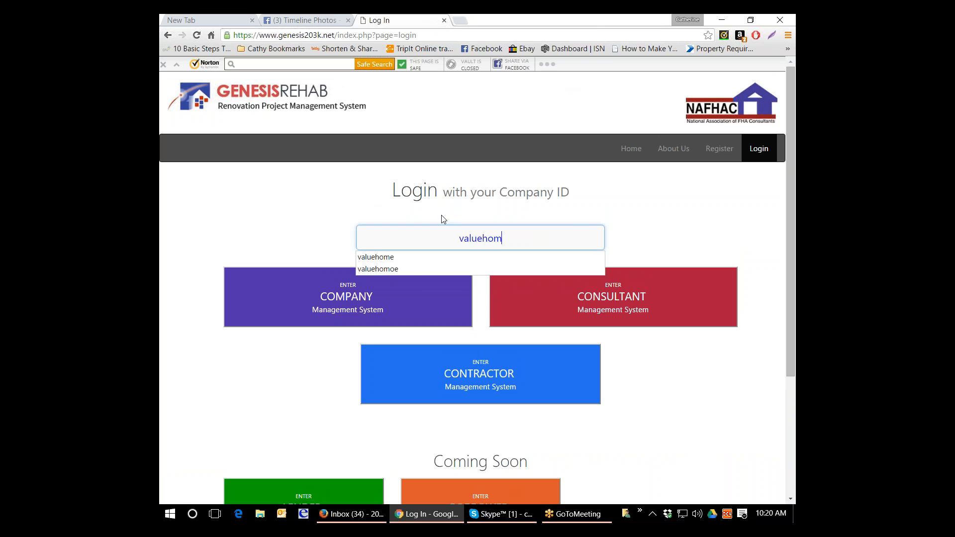
text(e)
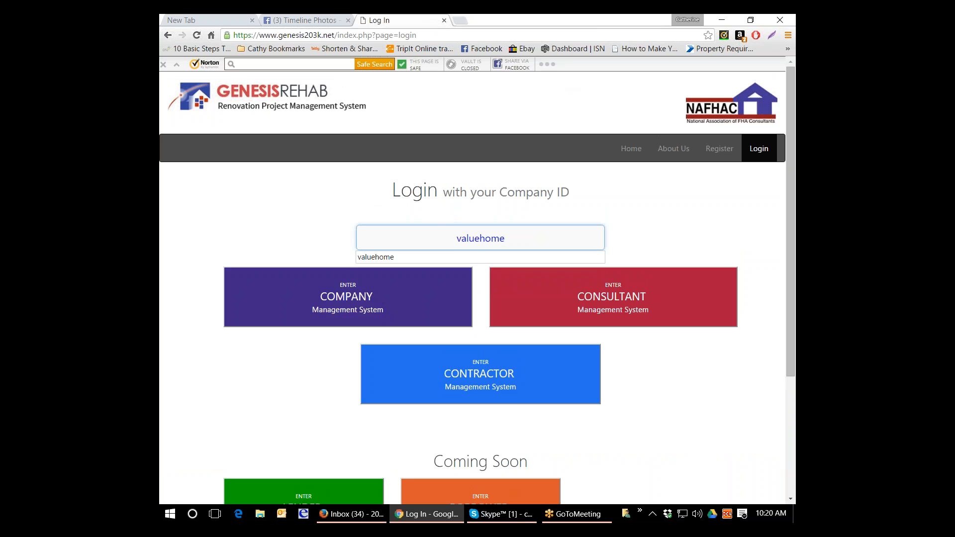
click(498, 380)
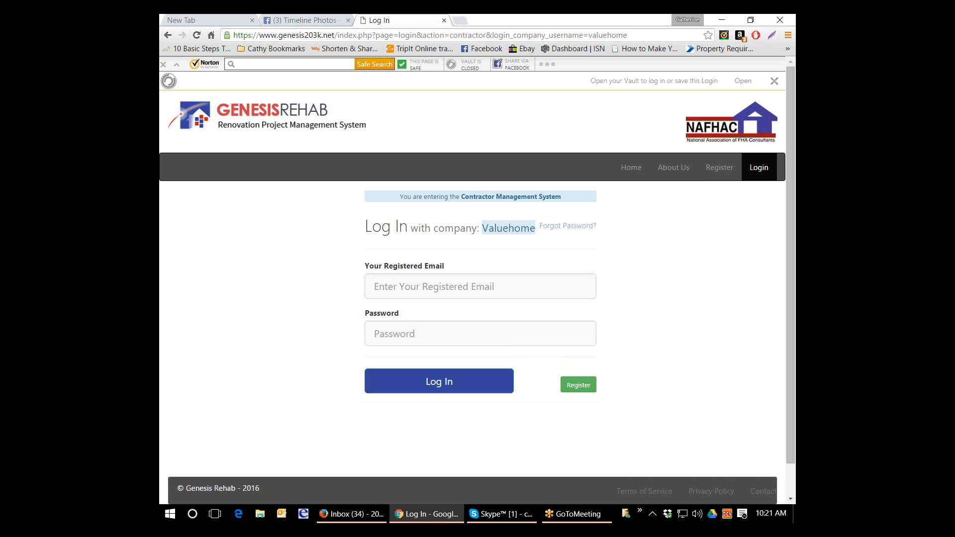
- Log in with the contractor's registered email and account password, and dismiss the browser's offer to save the password
click(572, 279)
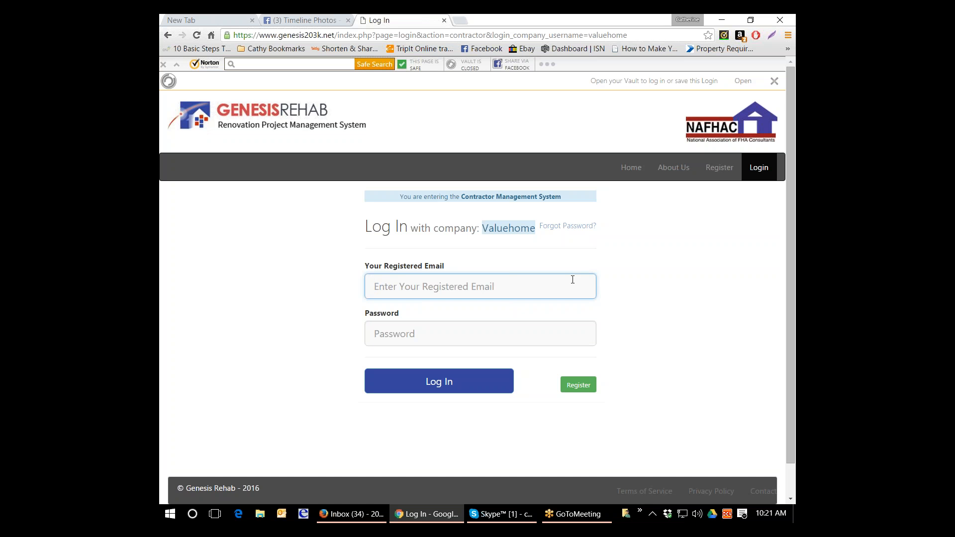
text(c)
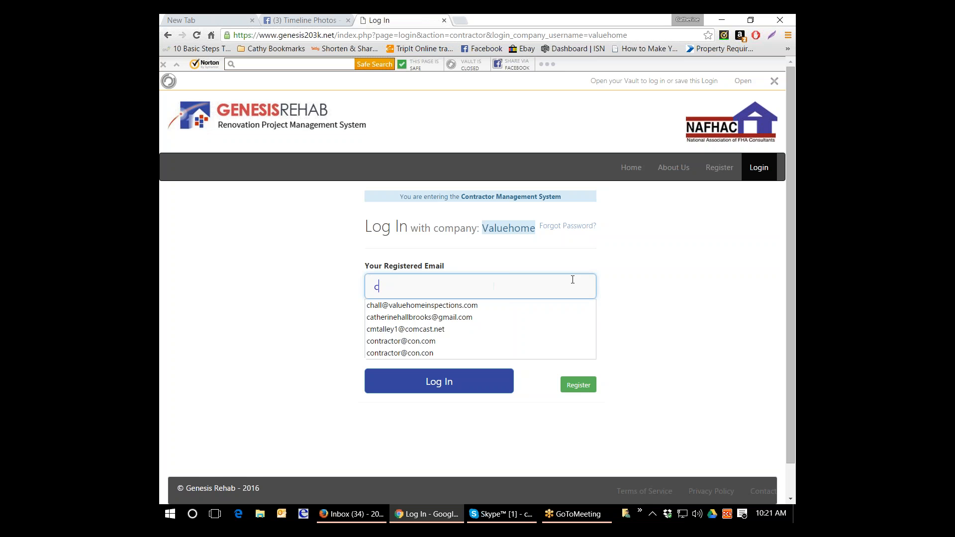
key(Down)
key(Down)
key(Tab)
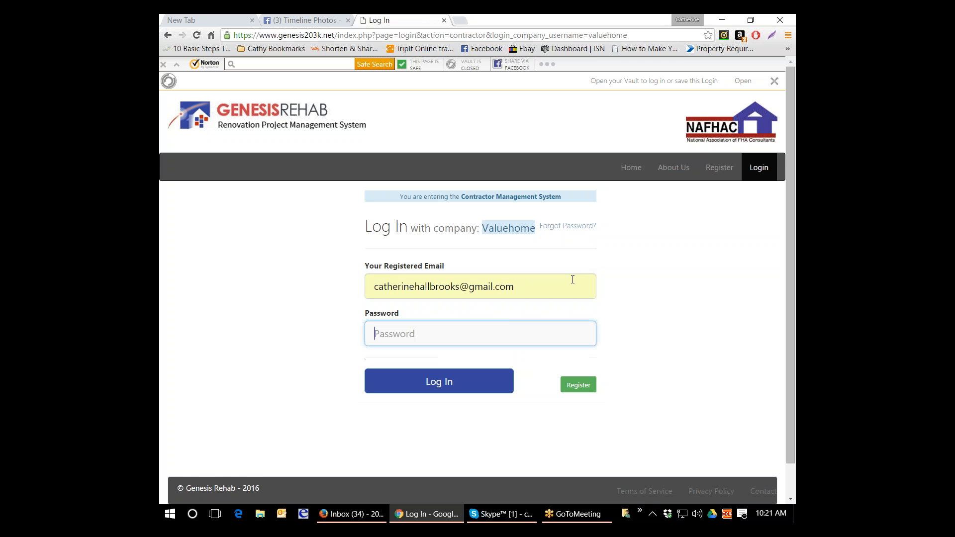
text(****)
click(465, 389)
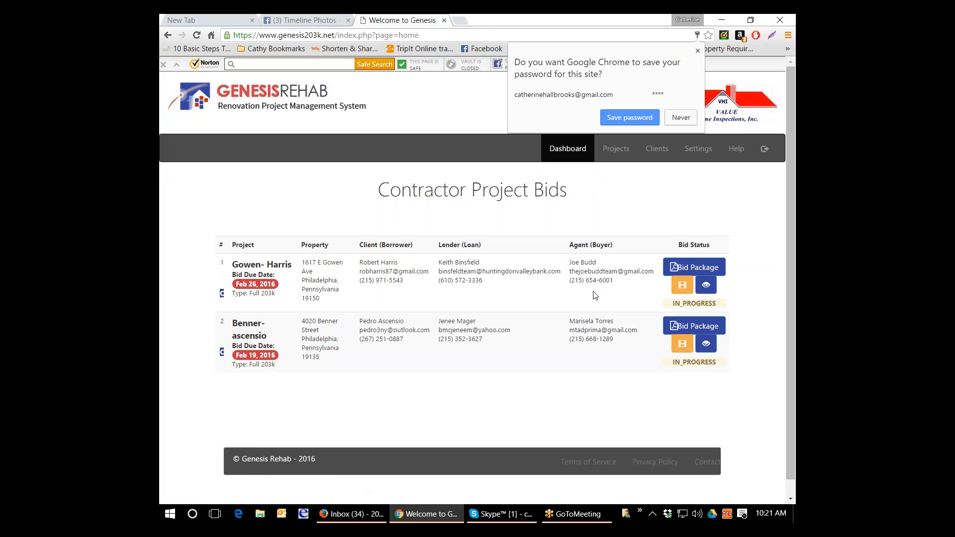
click(656, 216)
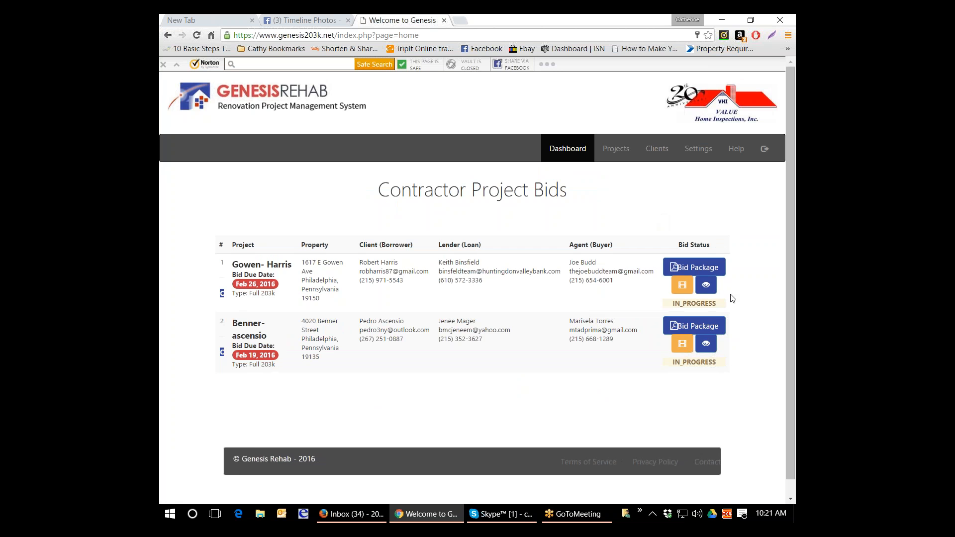
- View the project details of the first listed bid, look over its construction cost estimate, and return to the projects available for bidding
click(706, 286)
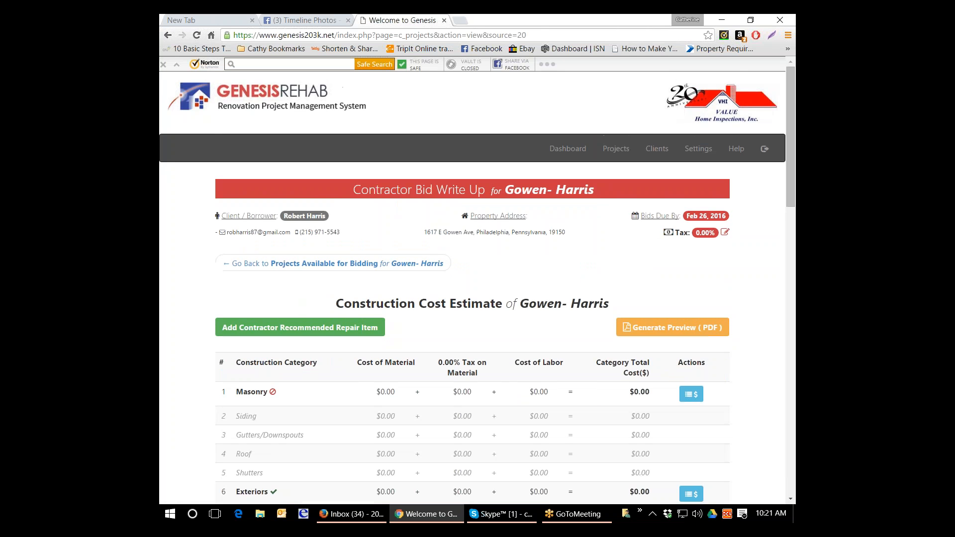
scroll(706, 286, down, 1)
scroll(707, 290, down, 2)
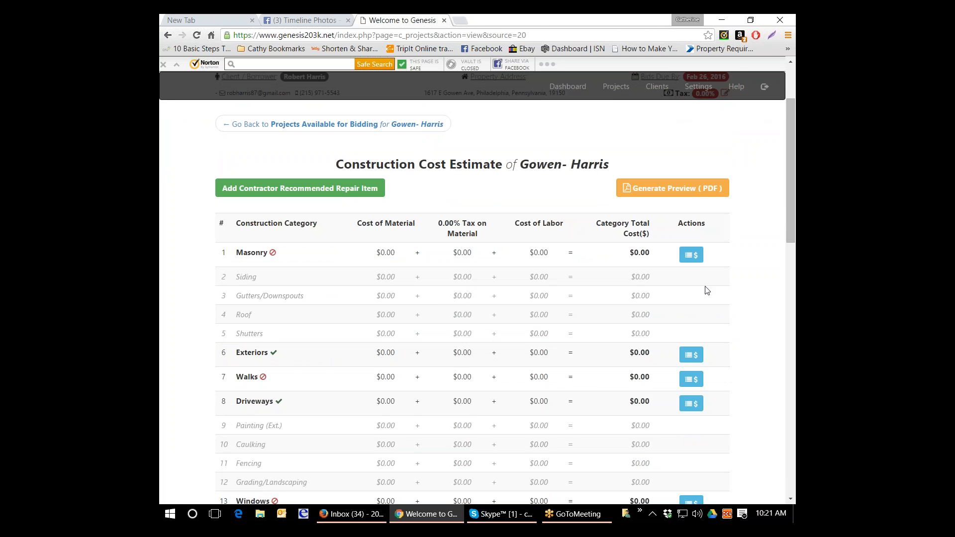
scroll(447, 250, up, 2)
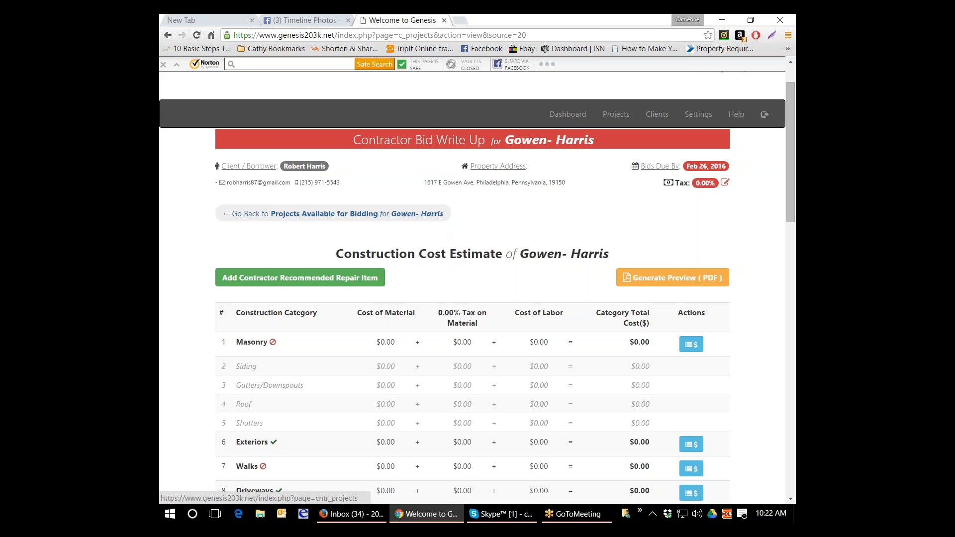
click(348, 215)
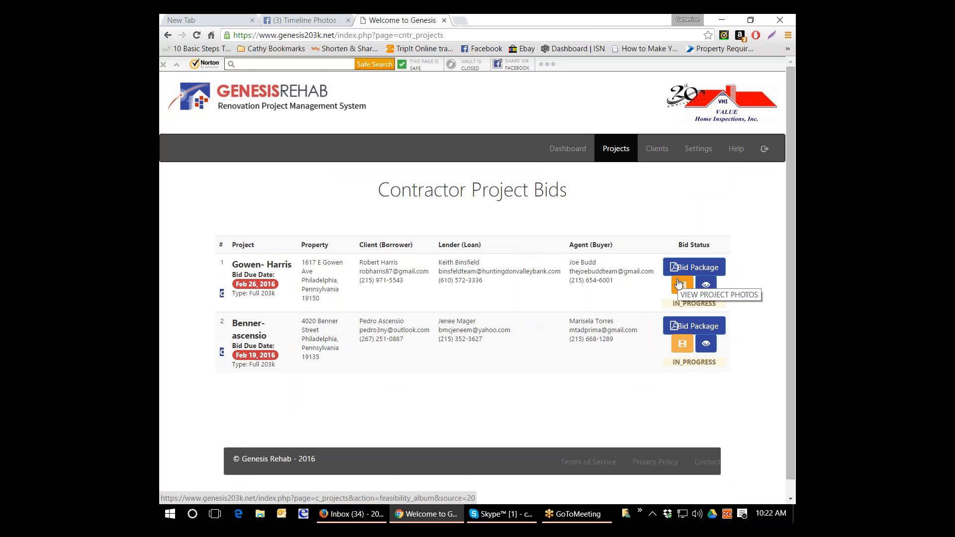
- Browse the first project's photo album, then go back to the list of projects available for bidding
click(682, 285)
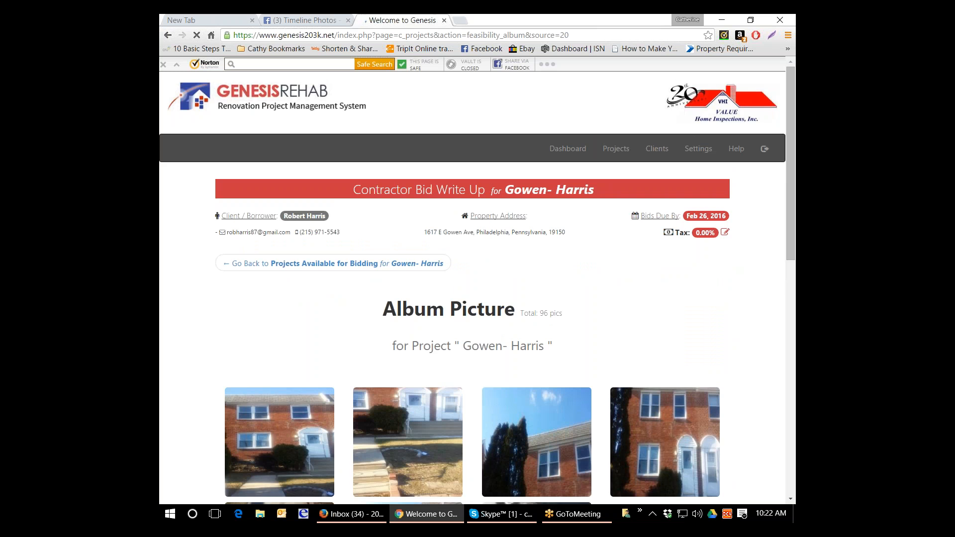
scroll(658, 366, down, 4)
scroll(657, 366, down, 1)
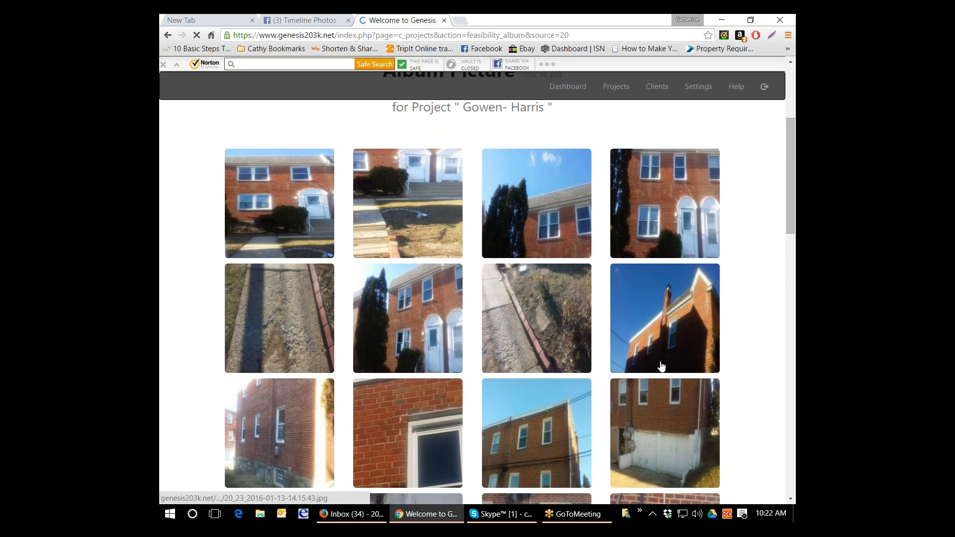
scroll(661, 366, down, 2)
scroll(665, 367, down, 2)
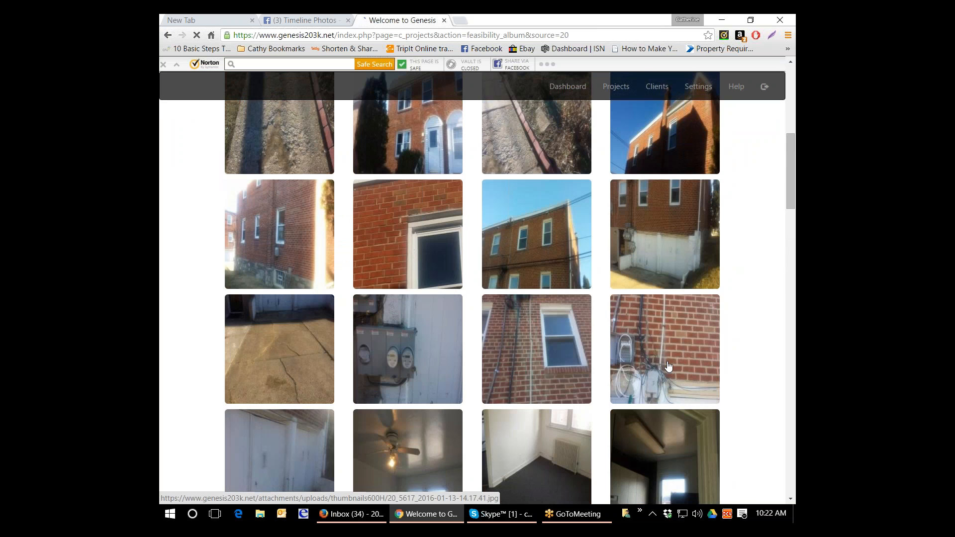
scroll(666, 367, down, 2)
scroll(666, 366, down, 2)
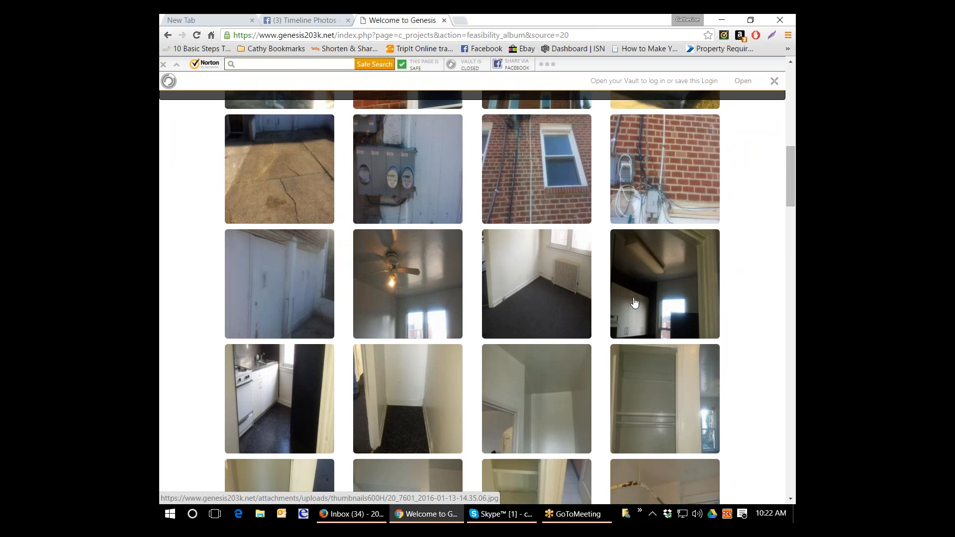
scroll(634, 302, up, 4)
scroll(635, 307, up, 4)
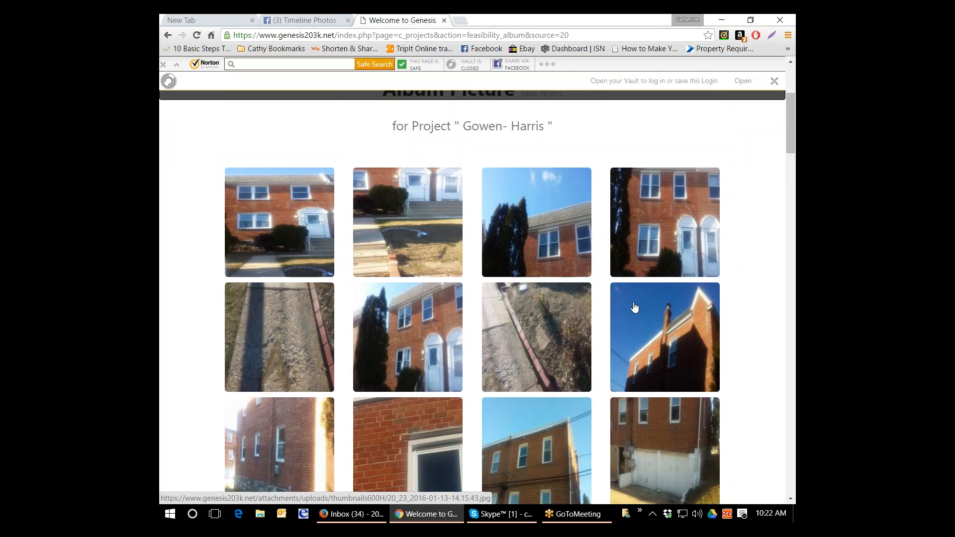
scroll(633, 298, up, 5)
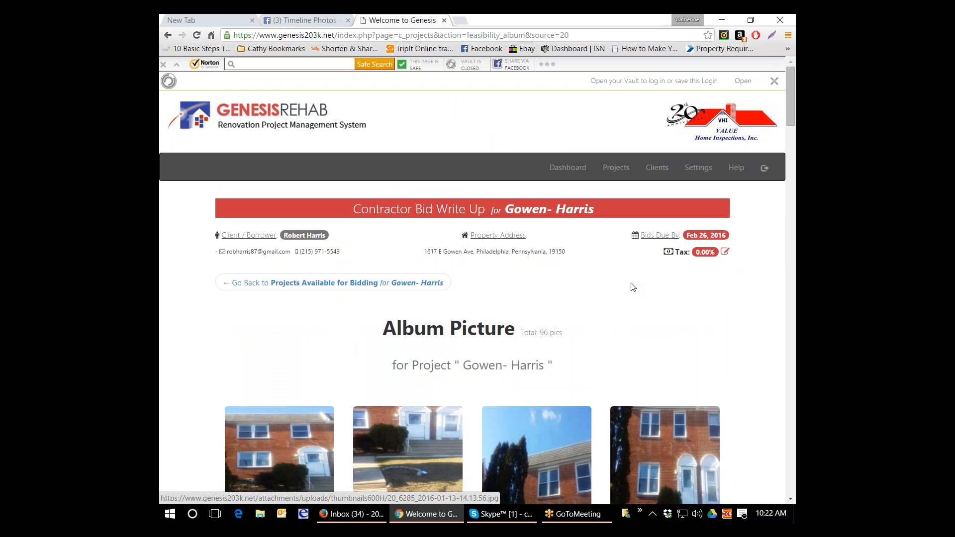
click(378, 288)
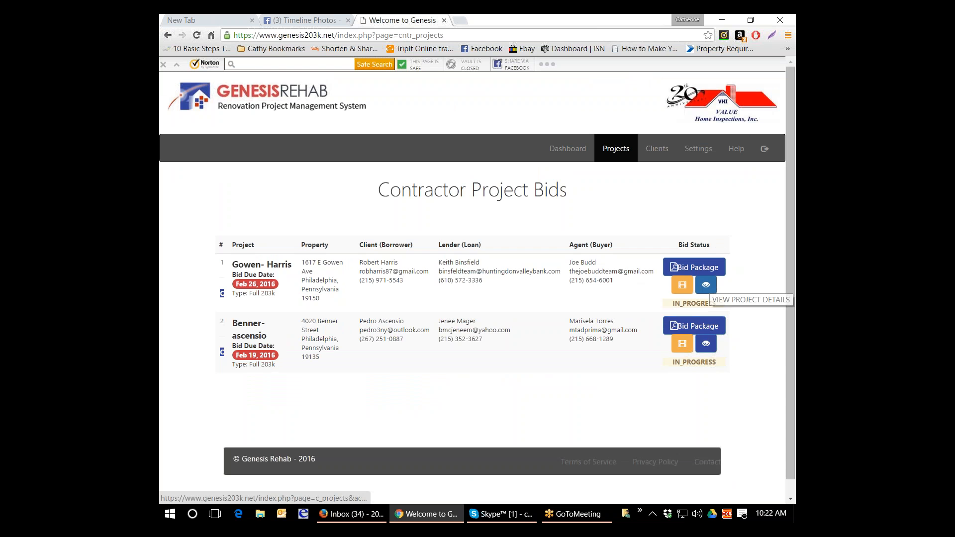
- Open the first project's bid write-up and review its construction categories from Masonry through the grand total
click(706, 285)
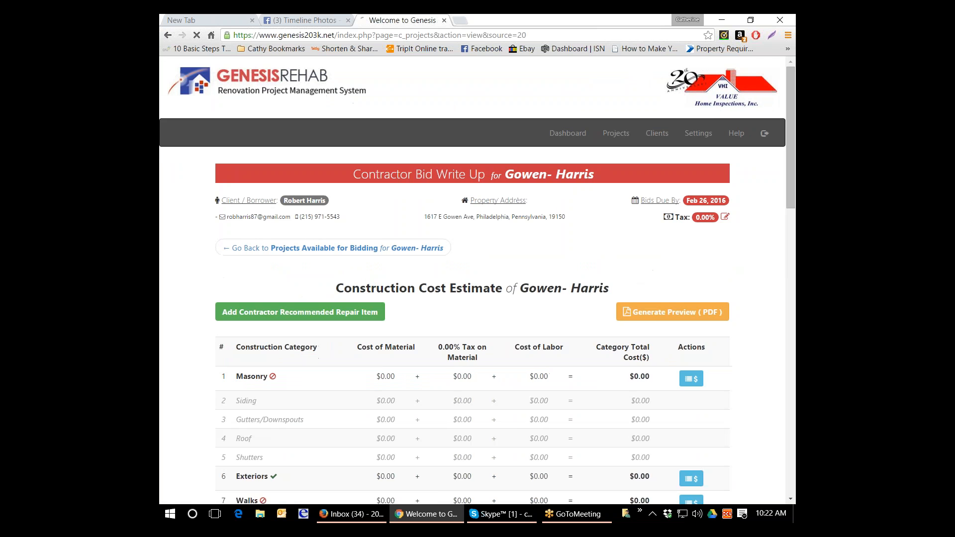
scroll(705, 284, down, 1)
scroll(705, 278, down, 2)
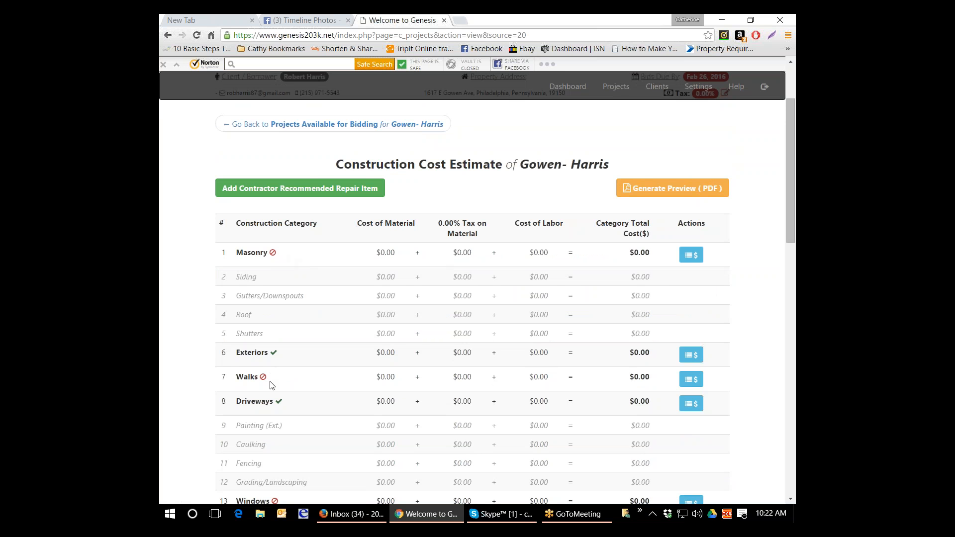
scroll(272, 385, down, 1)
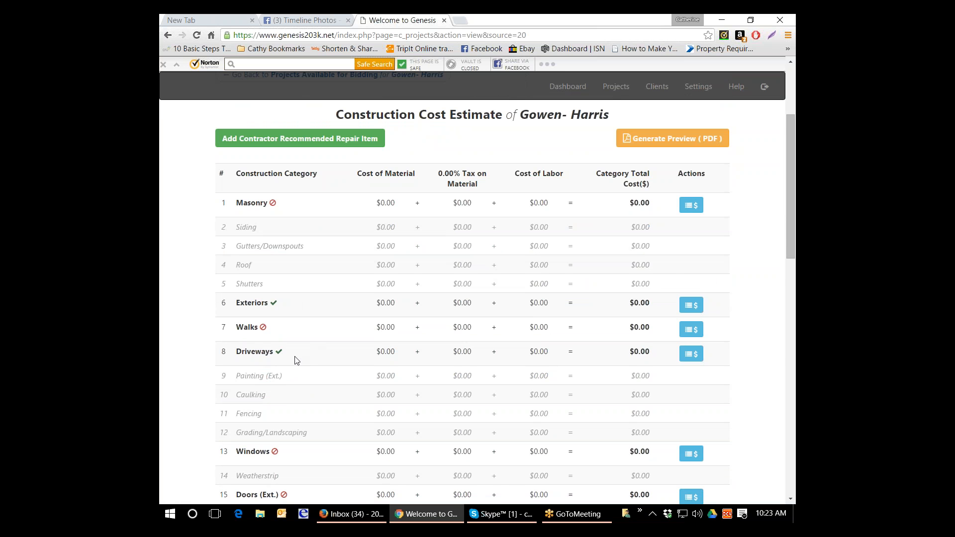
scroll(294, 359, down, 1)
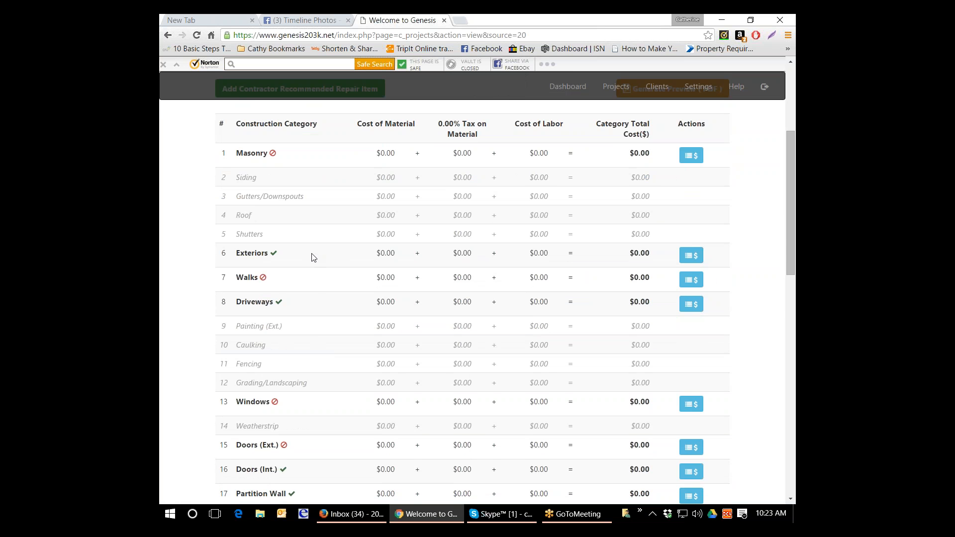
scroll(314, 268, down, 1)
scroll(314, 277, down, 1)
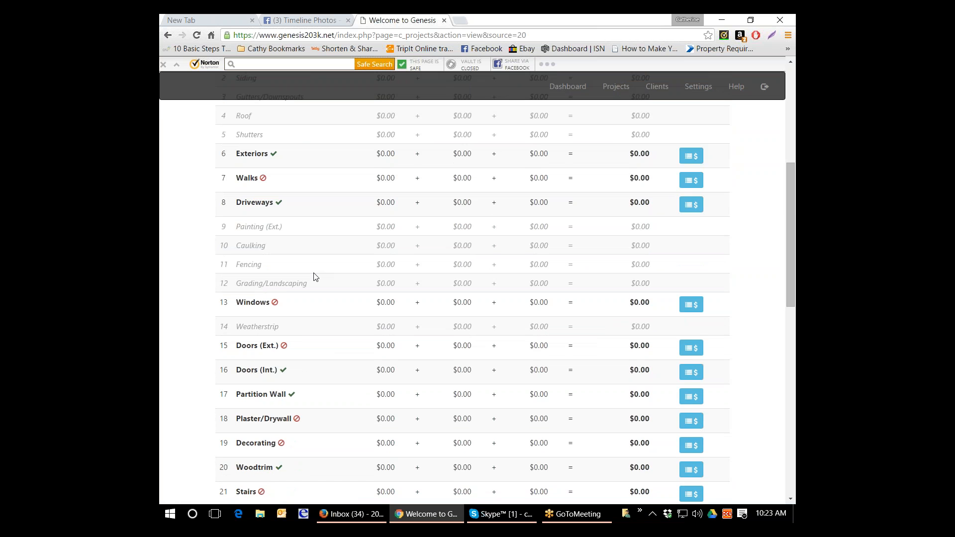
scroll(313, 277, down, 1)
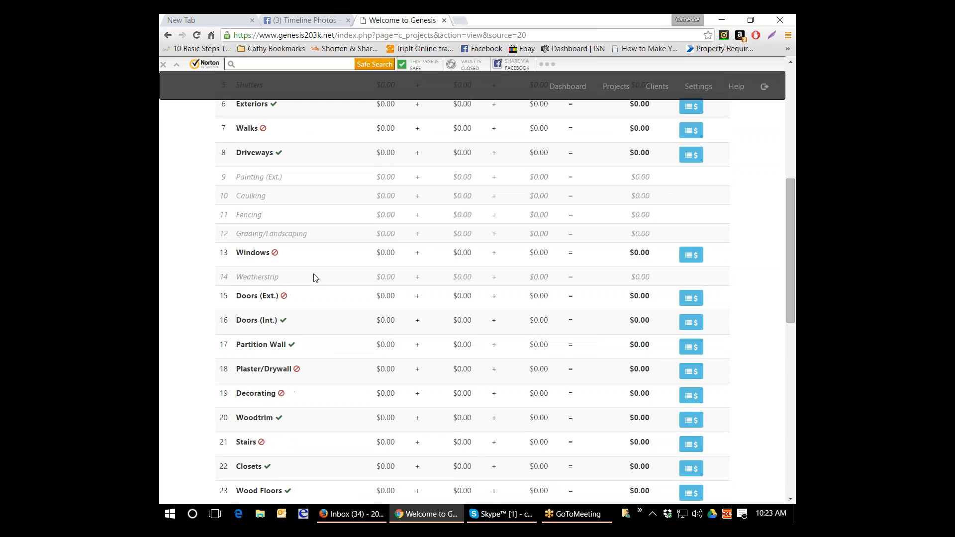
scroll(313, 277, down, 1)
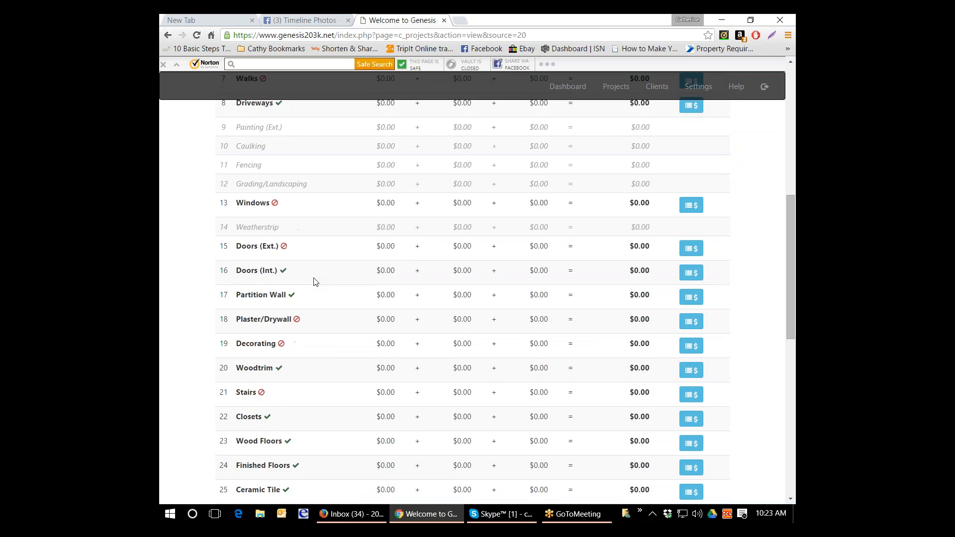
scroll(309, 304, down, 6)
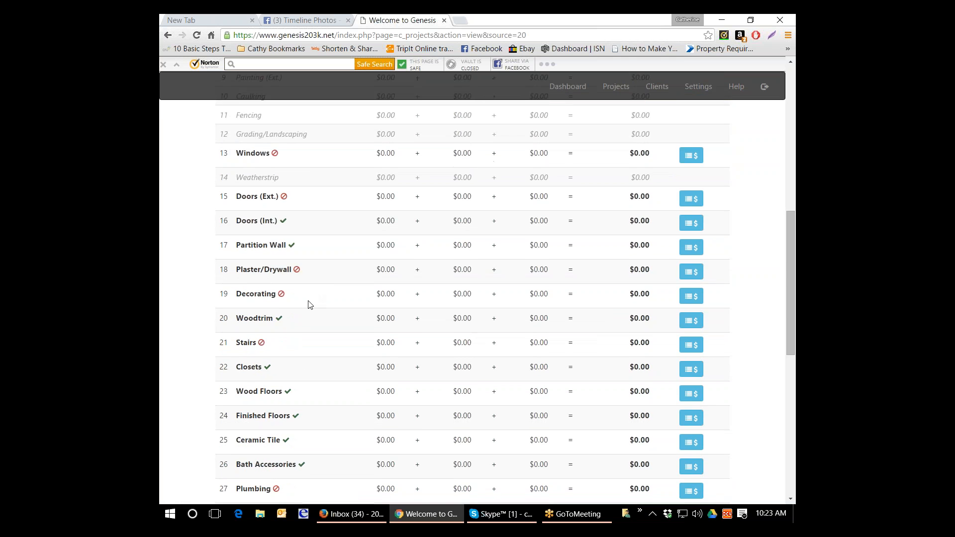
scroll(308, 305, down, 1)
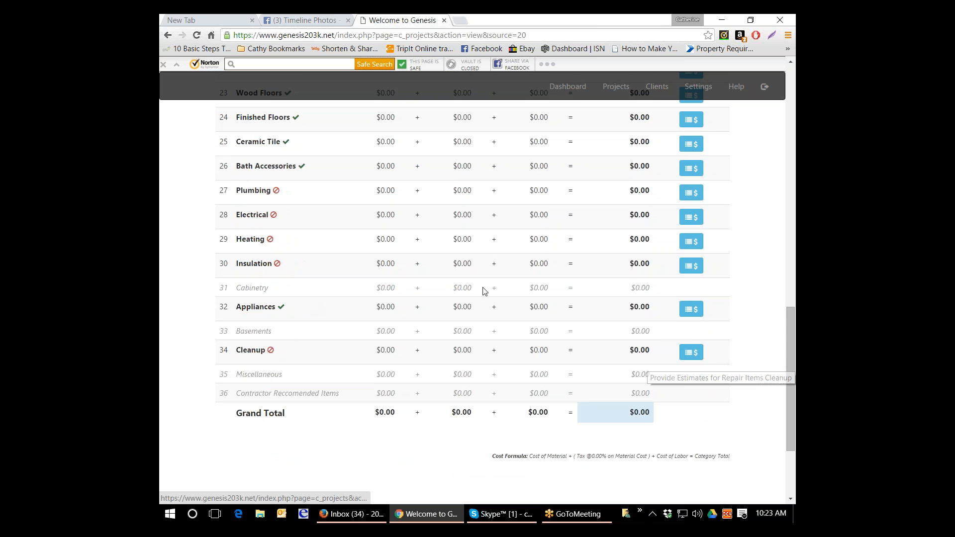
scroll(704, 295, up, 5)
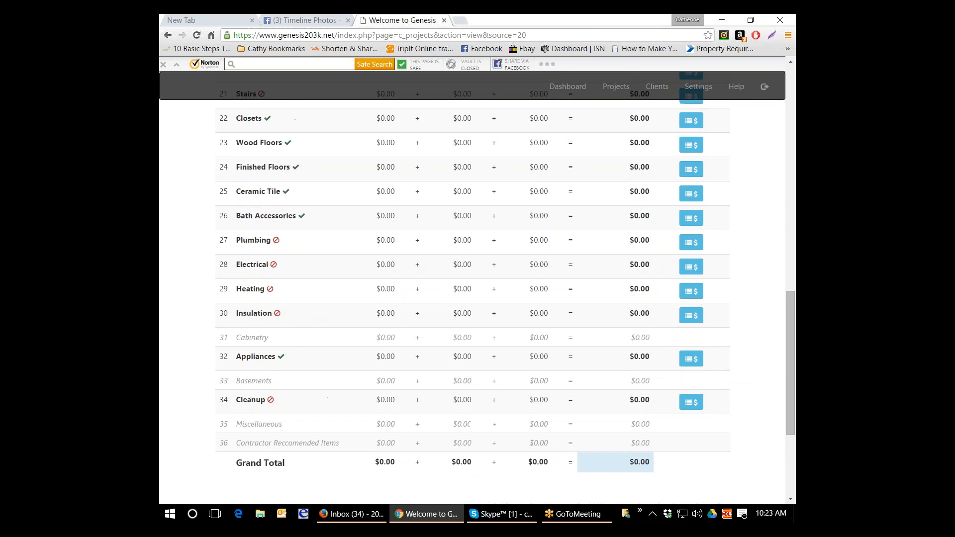
scroll(472, 298, up, 2)
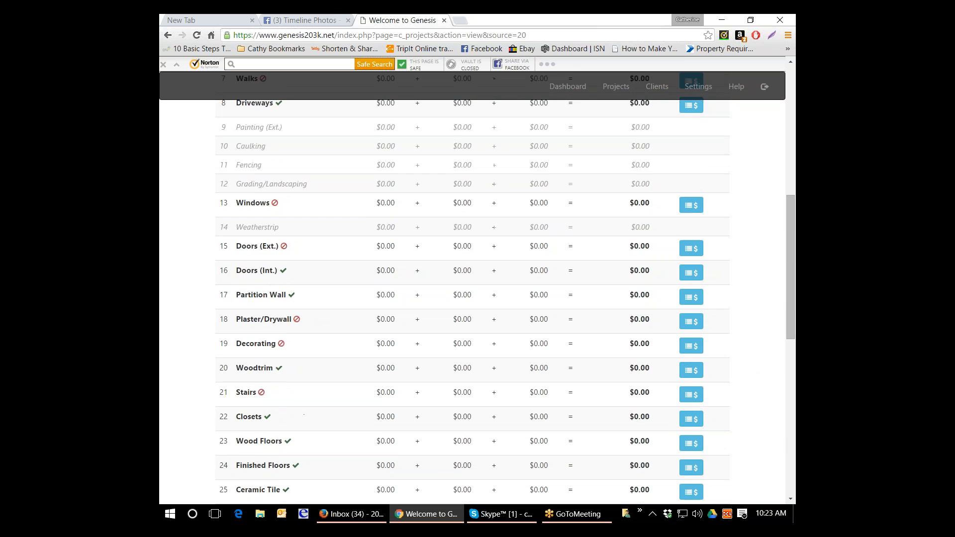
scroll(472, 298, up, 2)
scroll(472, 298, up, 2)
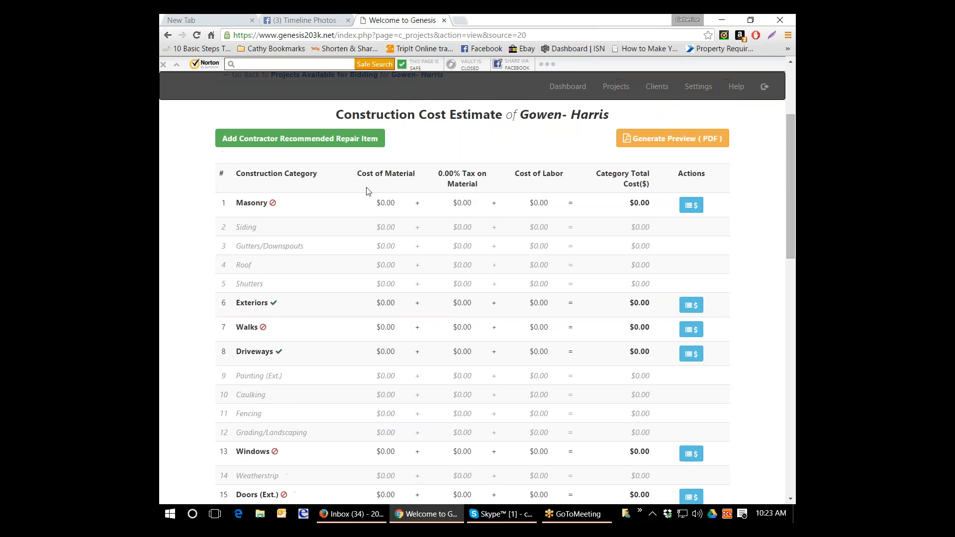
scroll(368, 189, up, 1)
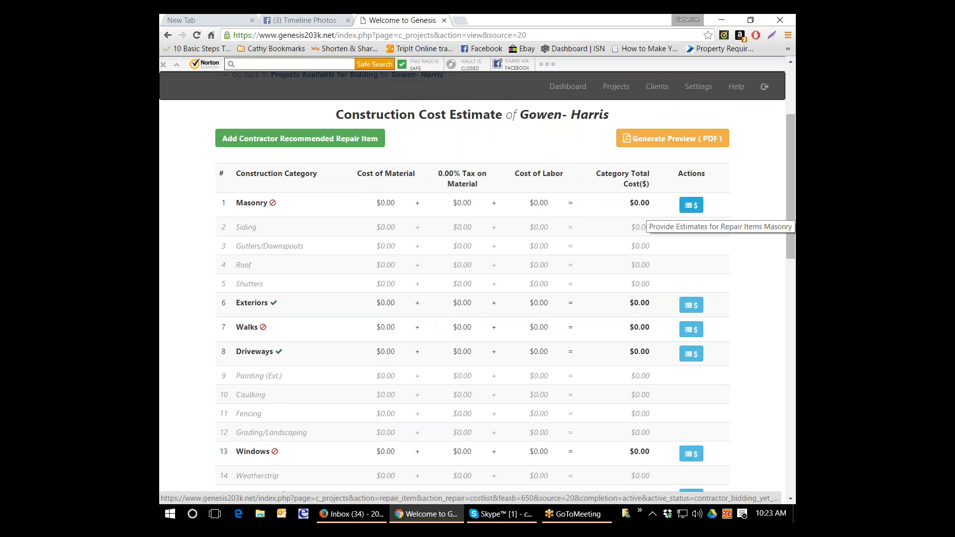
- Open the repair item estimates for Masonry and set the Point brick work material rate and labor rate to 1.00 each
click(691, 205)
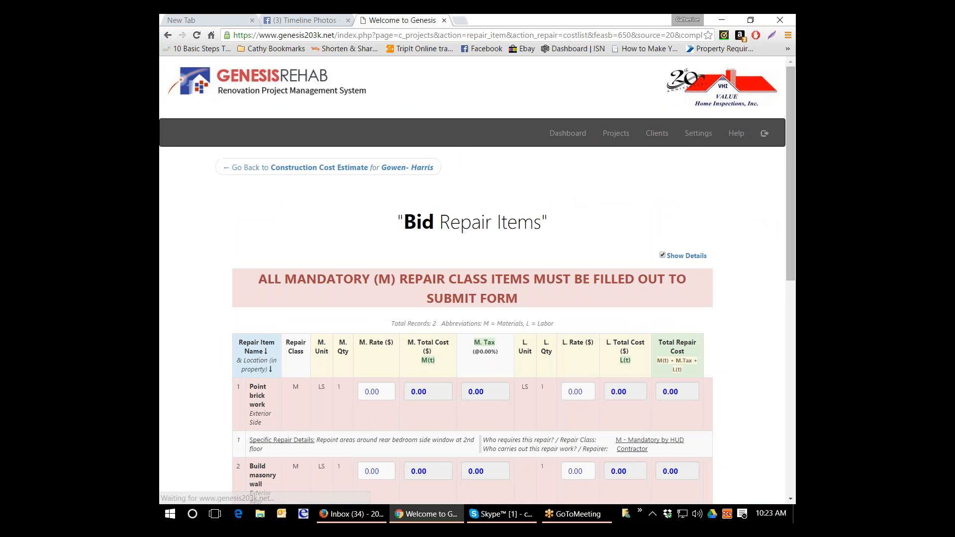
scroll(673, 229, down, 3)
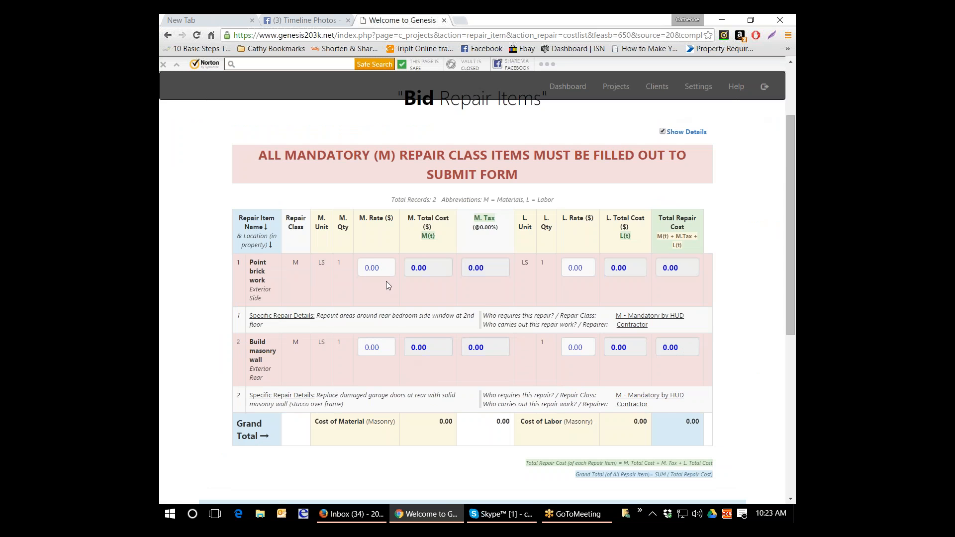
drag(382, 268, 348, 264)
text(1)
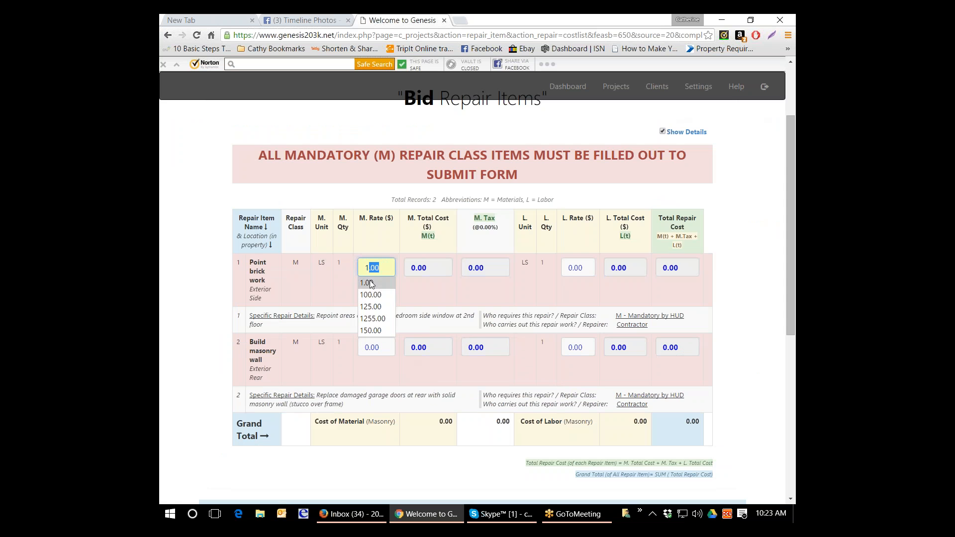
click(370, 284)
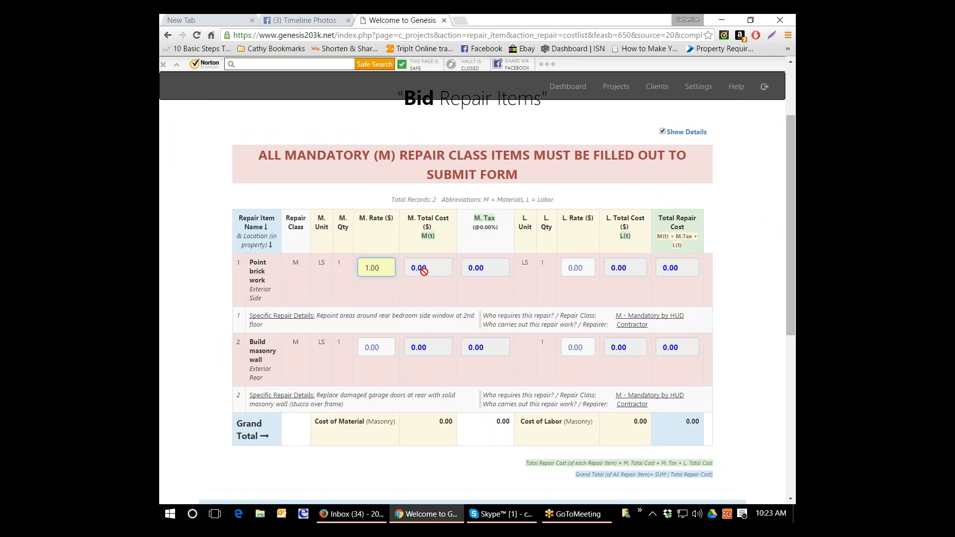
key(Tab)
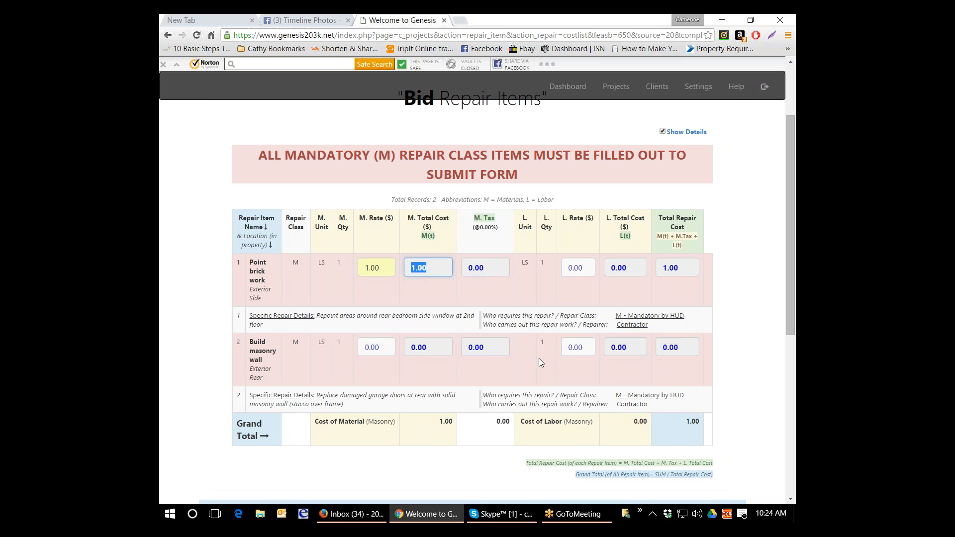
key(Tab)
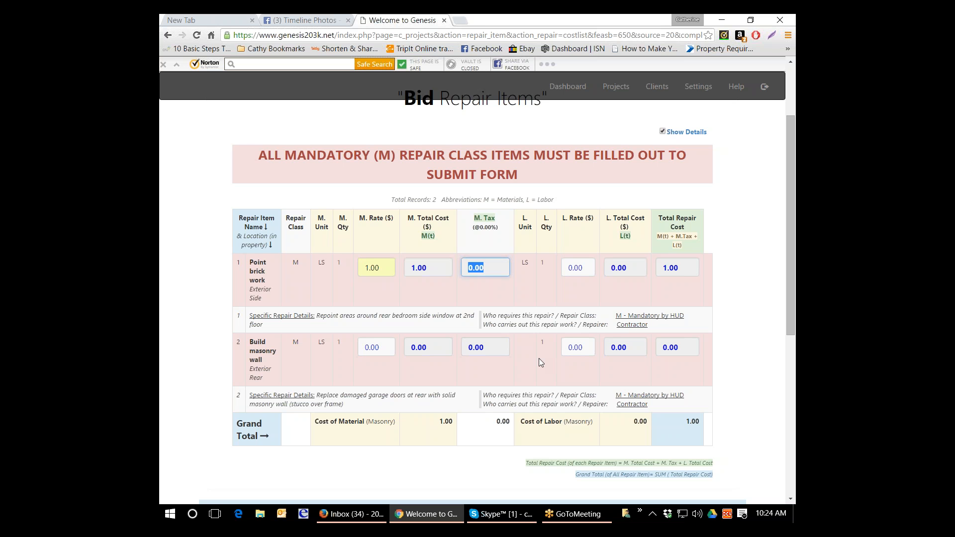
key(Tab)
text(1)
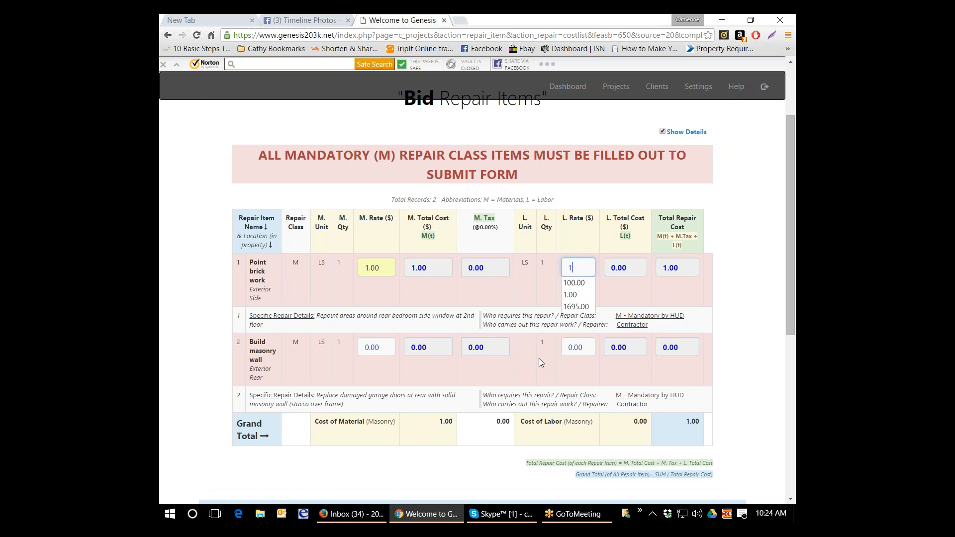
key(Tab)
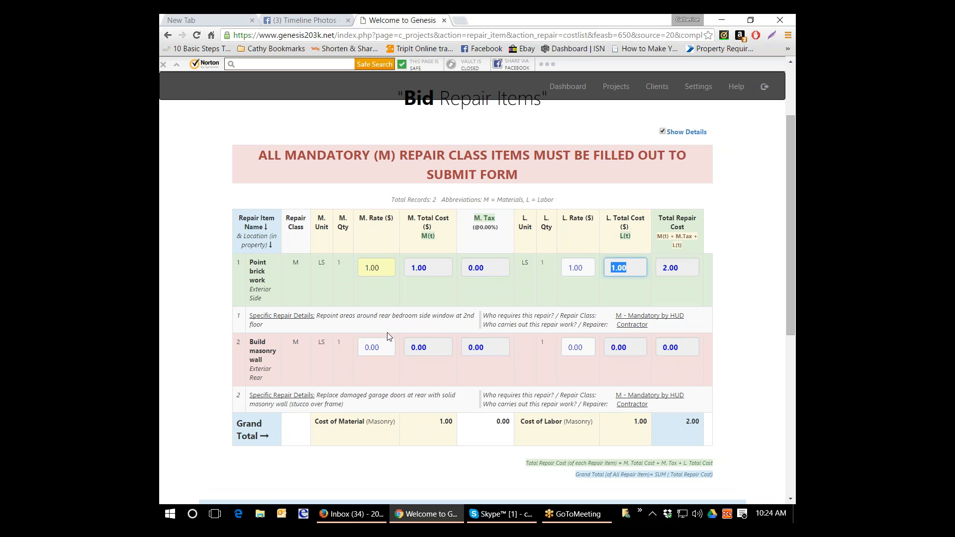
- Set the Build masonry wall item's material rate to 1.00 and its labor rate to 100.00
click(385, 347)
key(BackSpace)
key(BackSpace)
key(BackSpace)
key(BackSpace)
text(1)
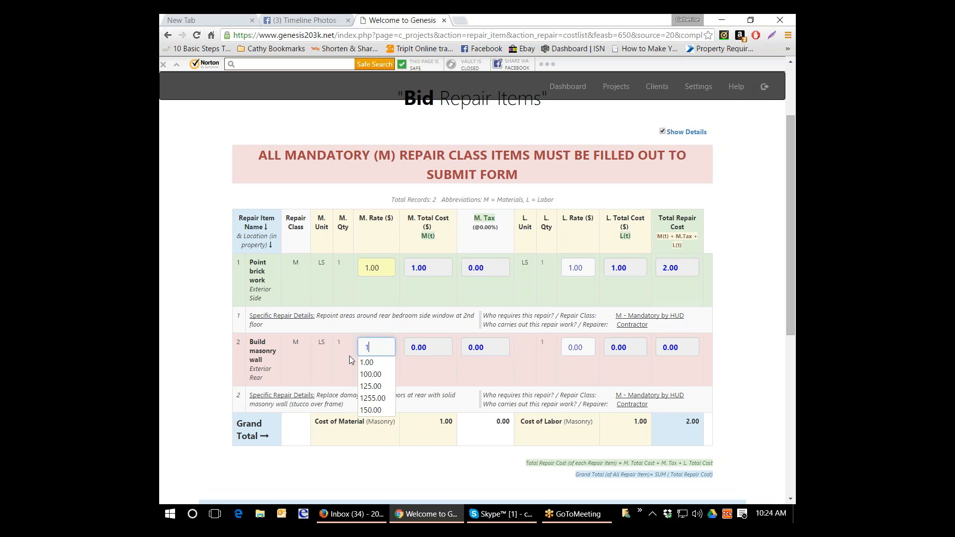
click(416, 356)
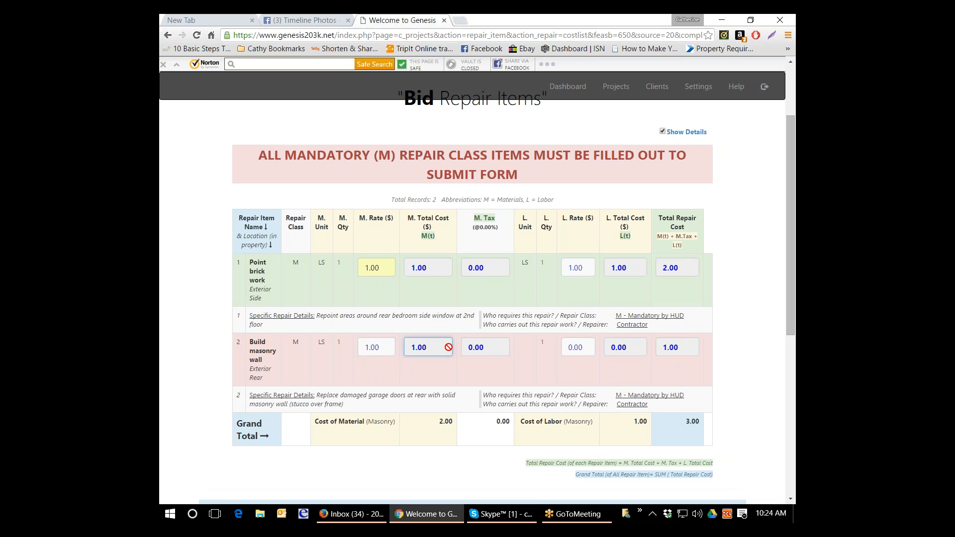
click(475, 350)
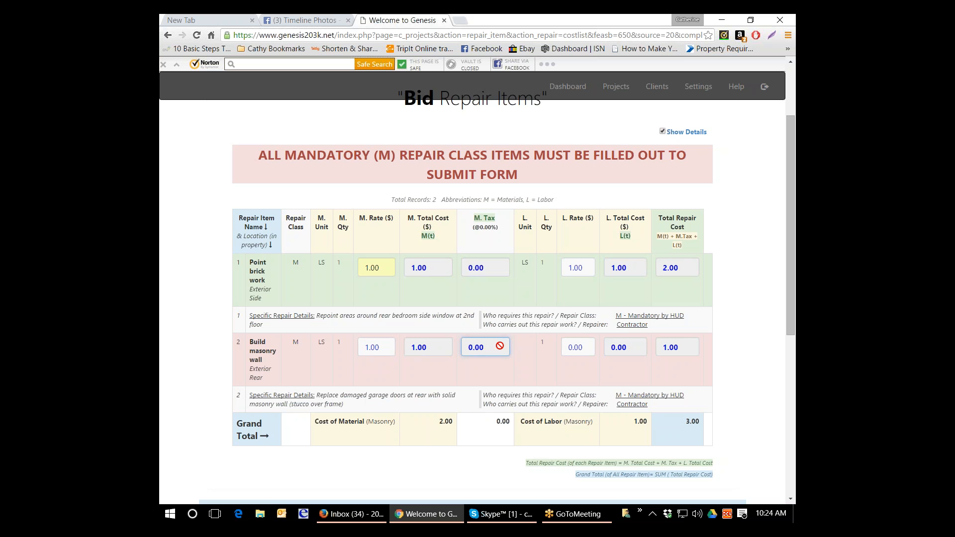
double_click(575, 347)
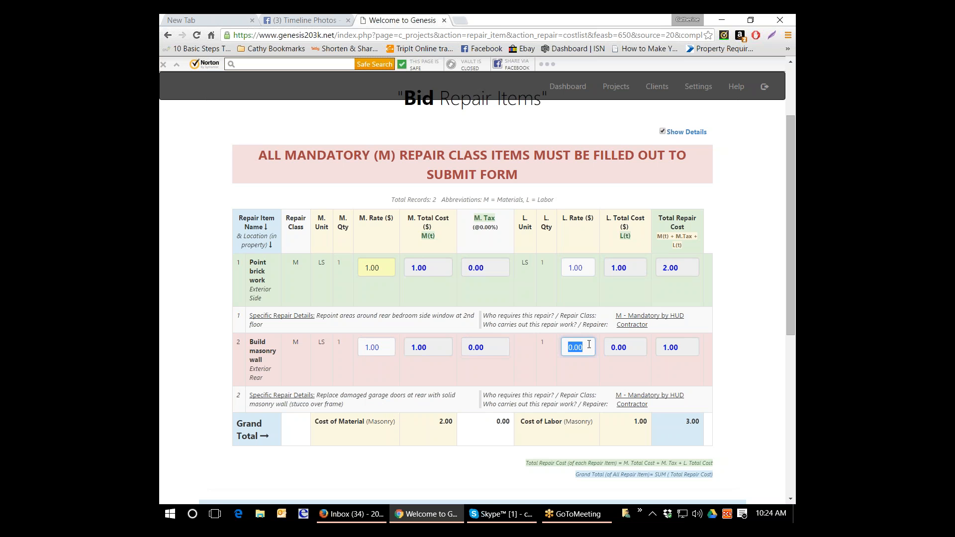
text(1)
click(581, 363)
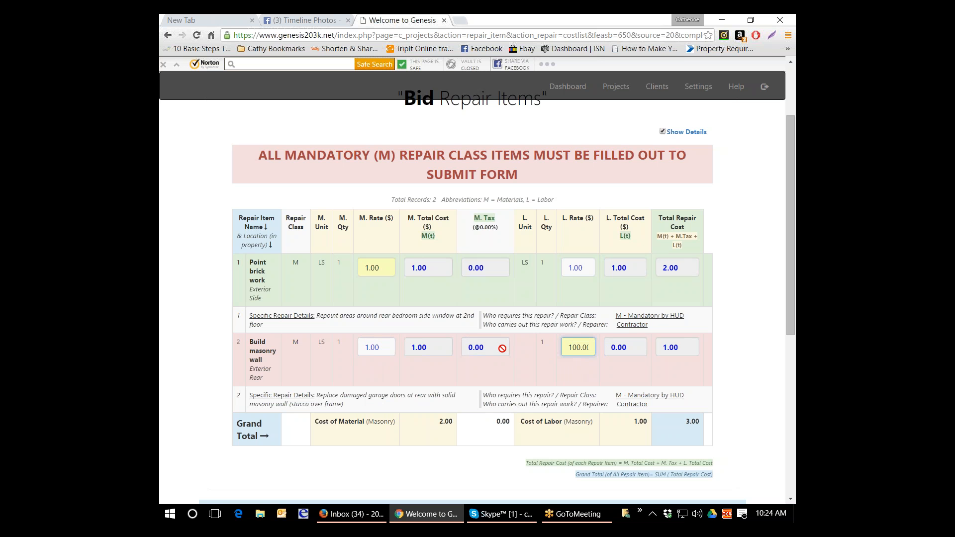
click(610, 345)
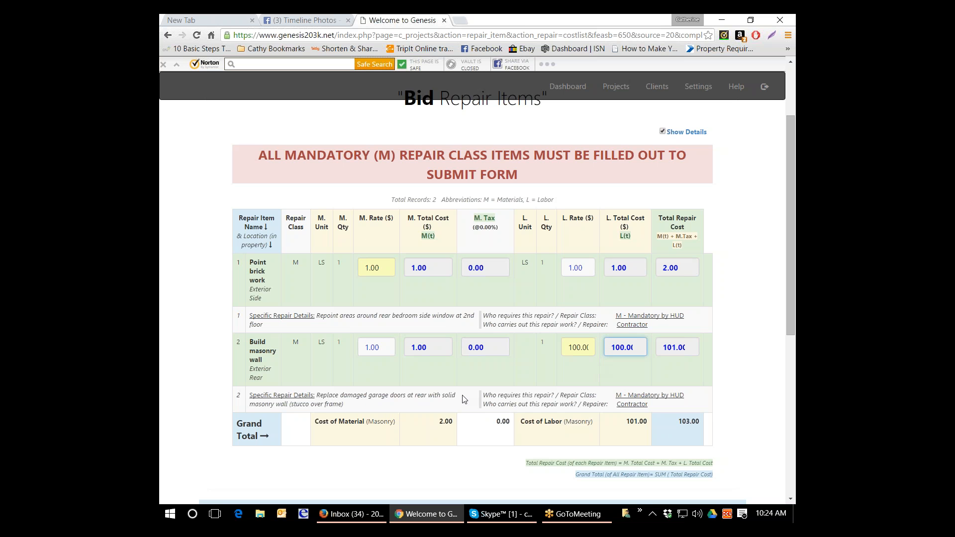
- Leave the optional Masonry category description blank and submit the Masonry bid
scroll(458, 368, down, 1)
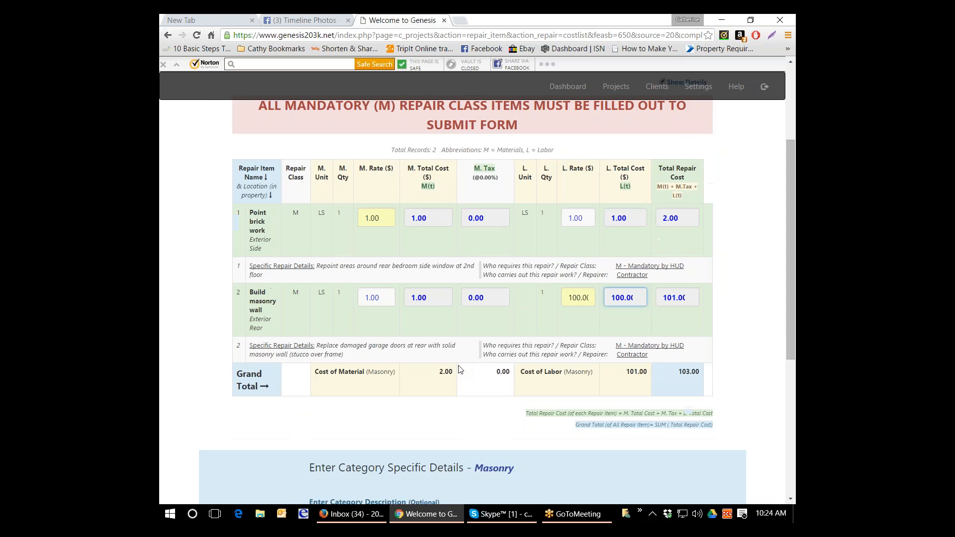
scroll(460, 369, down, 2)
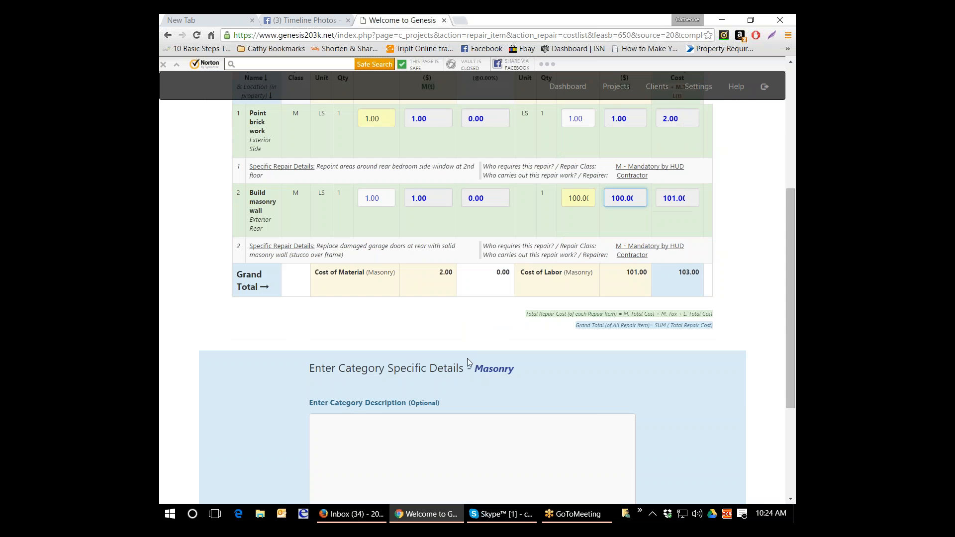
scroll(464, 386, down, 1)
click(466, 380)
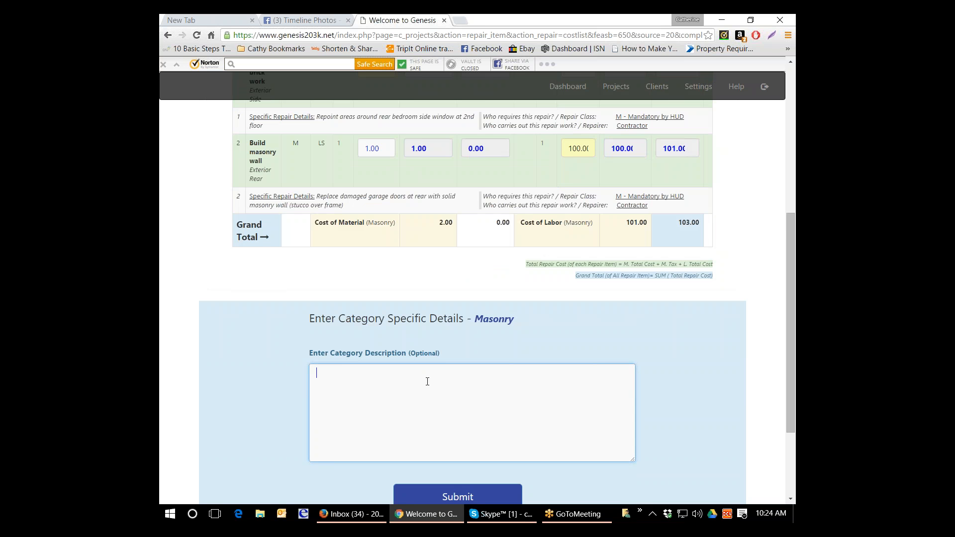
scroll(427, 380, down, 1)
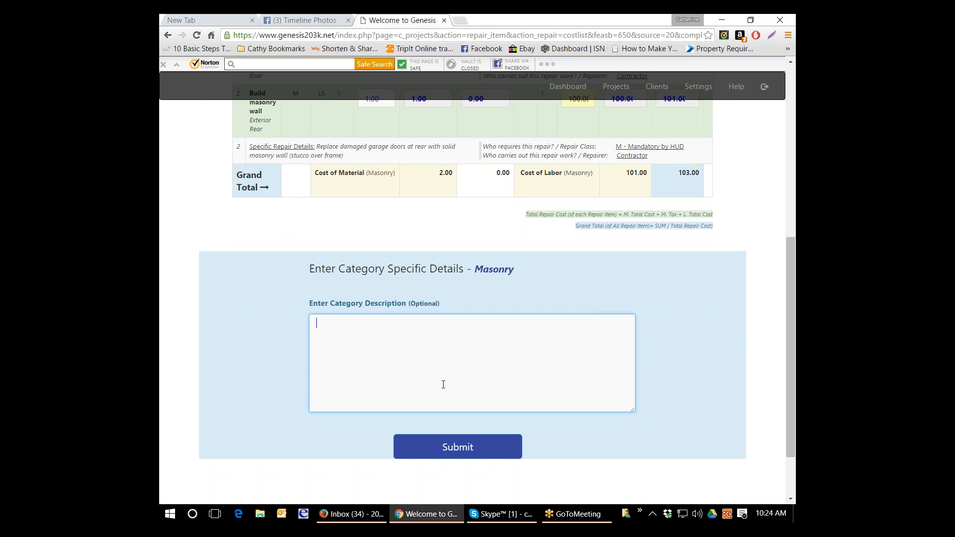
click(467, 447)
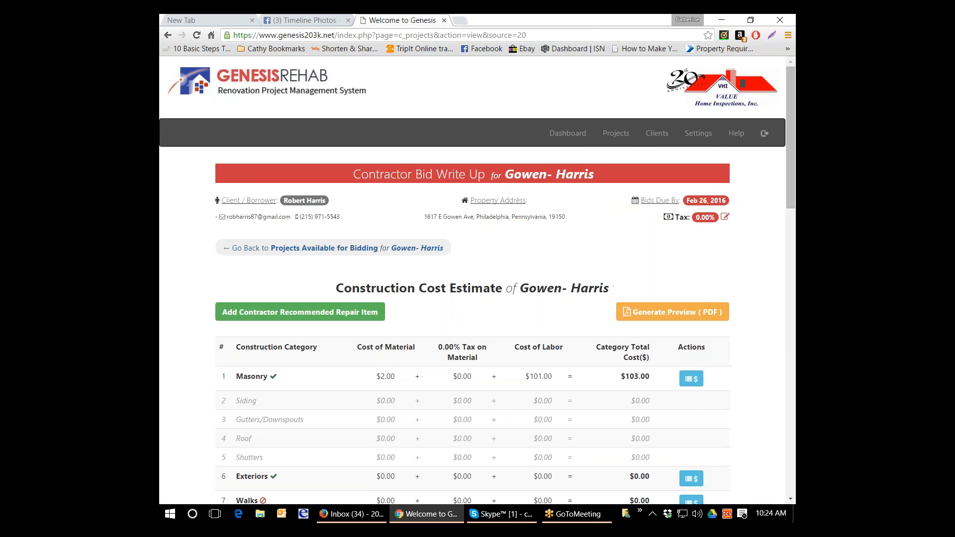
- Open the Exteriors estimates and set the Replace retaining wall material rate to 2.00 and labor rate to 50.00
scroll(512, 422, down, 3)
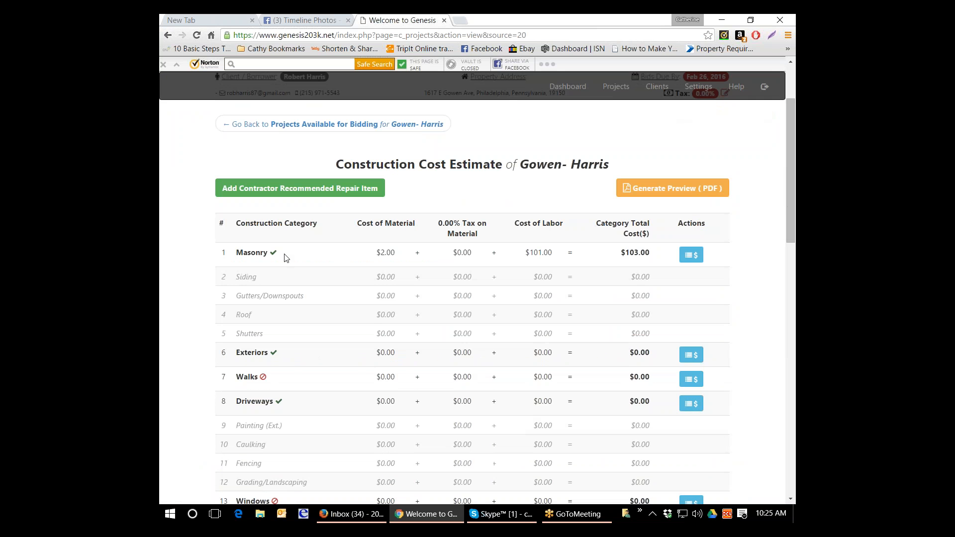
click(695, 357)
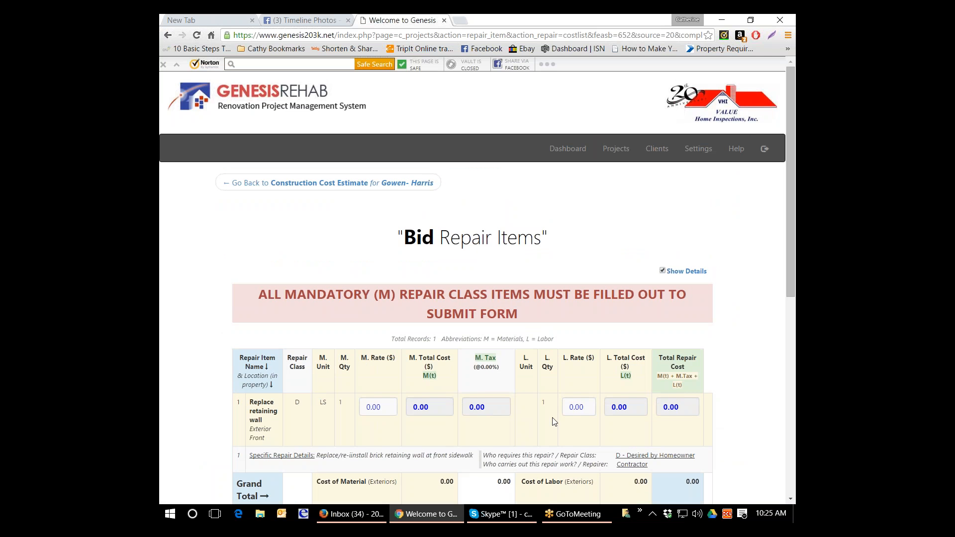
scroll(316, 392, down, 1)
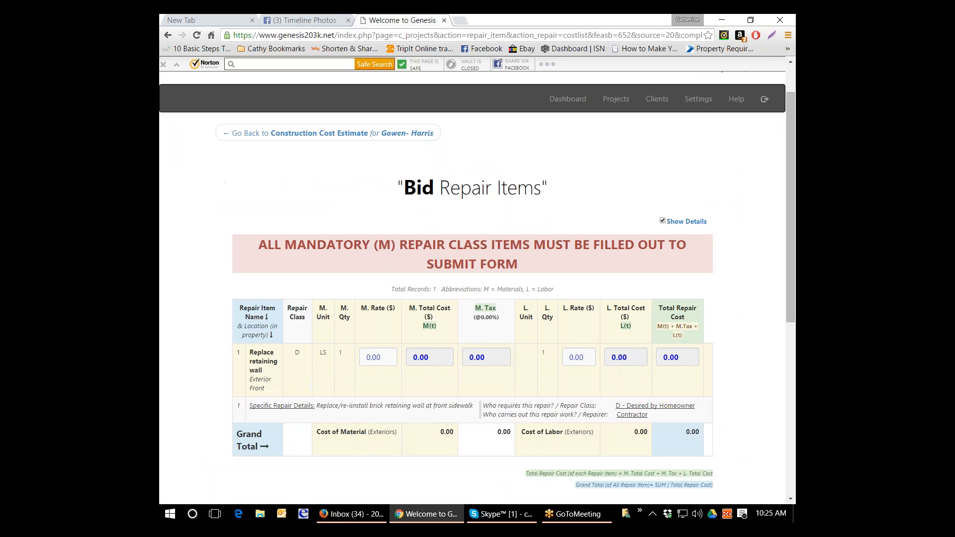
click(392, 358)
text(2.0)
key(Tab)
key(Tab)
key(Tab)
text(50)
key(Tab)
- Submit the Exteriors bid without a category description
scroll(244, 369, down, 5)
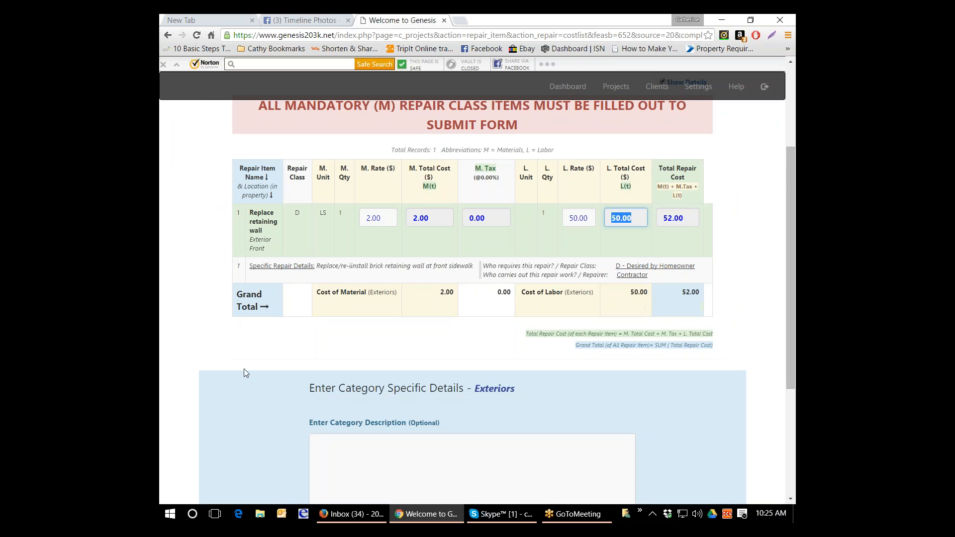
scroll(436, 418, down, 1)
click(436, 417)
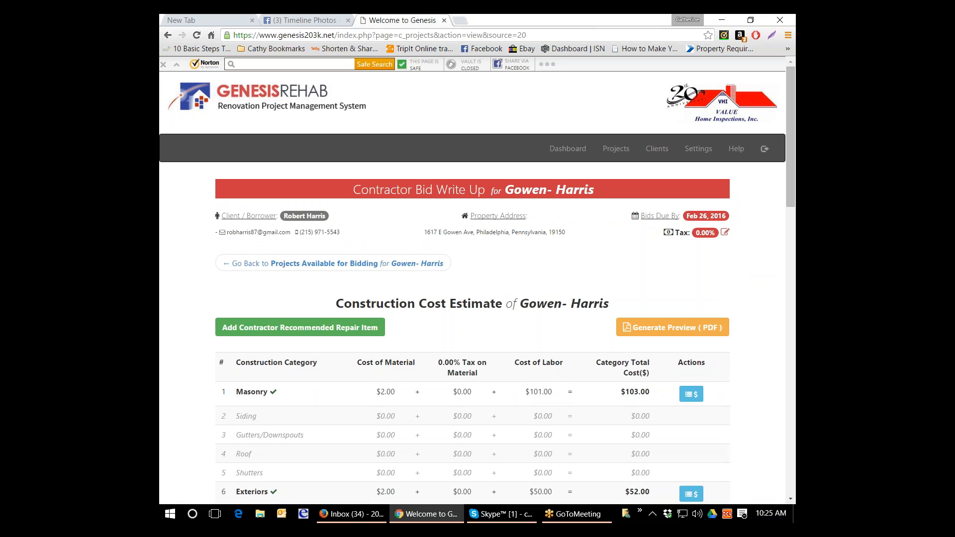
- Open the Windows estimates and set the basement Low-E double hung window's material rate and labor rate to 25.00 each
scroll(546, 279, down, 4)
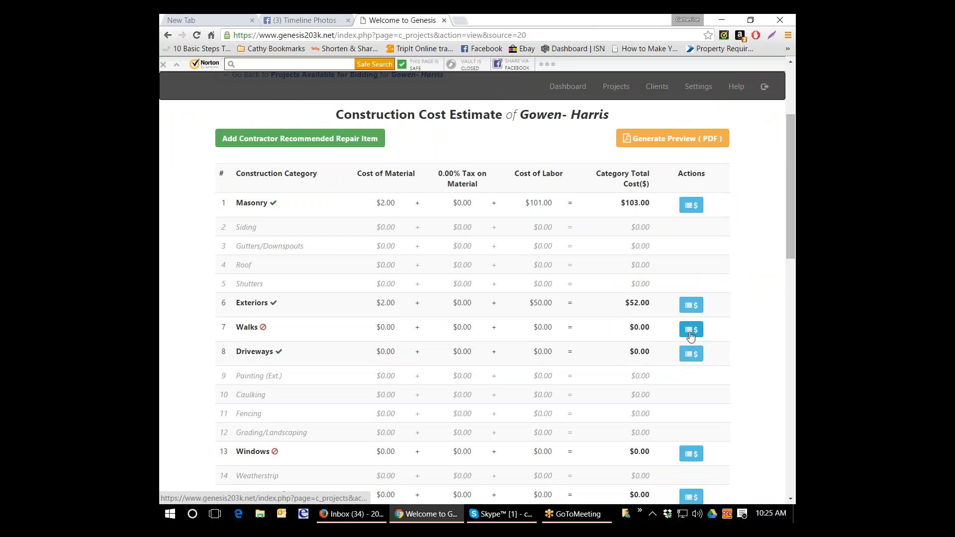
scroll(691, 336, down, 4)
scroll(690, 335, down, 3)
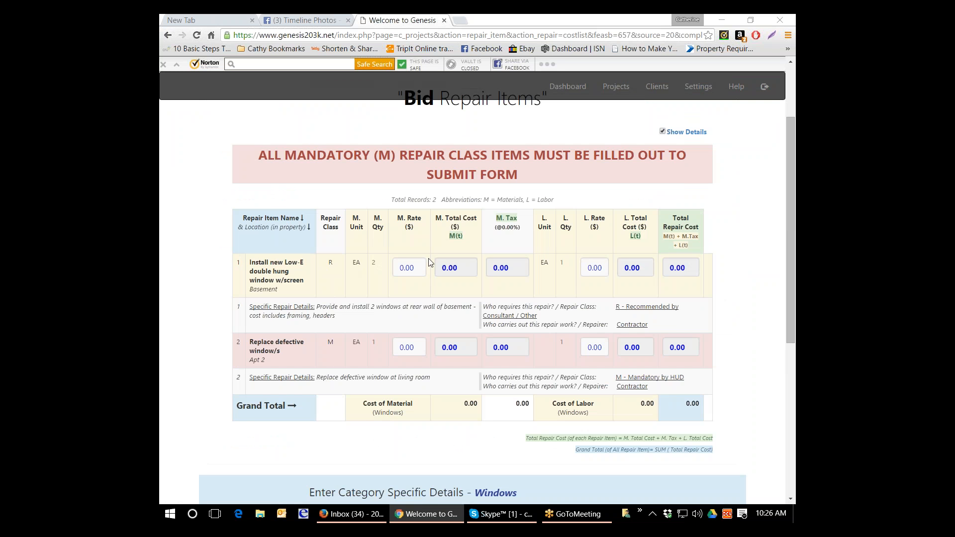
drag(421, 267, 371, 265)
text(25)
key(Tab)
key(Tab)
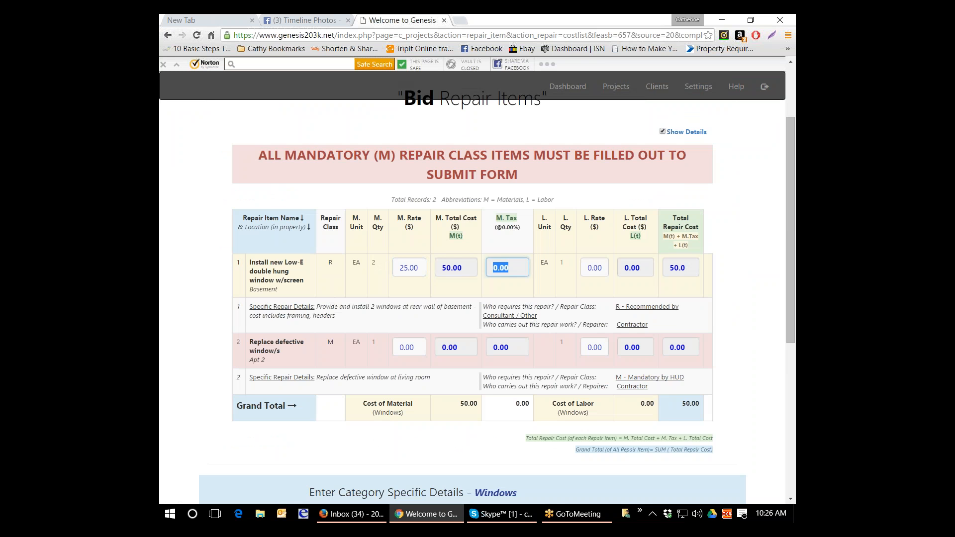
key(Tab)
text(25)
key(Tab)
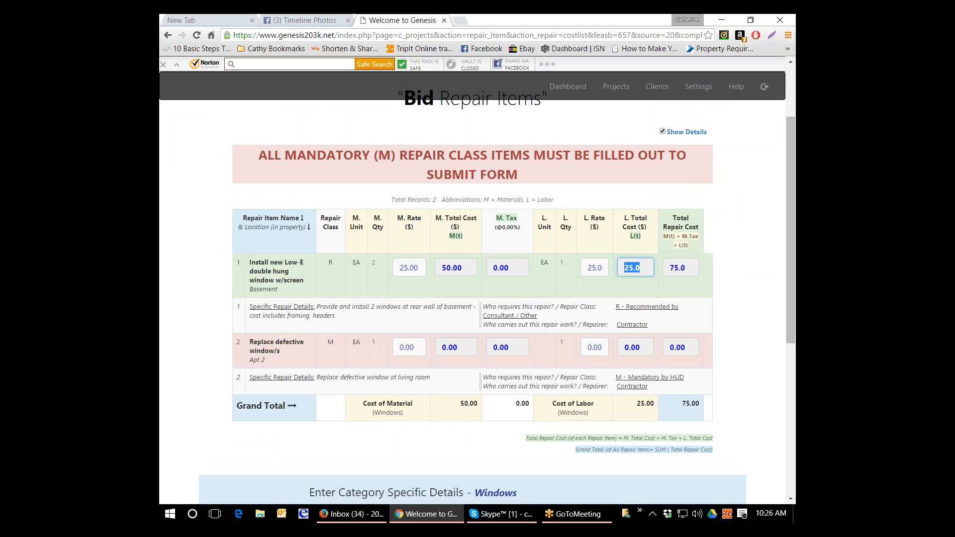
- Set the Replace defective window/s item's material rate to 5.00 and its labor rate to 155
drag(418, 348, 358, 332)
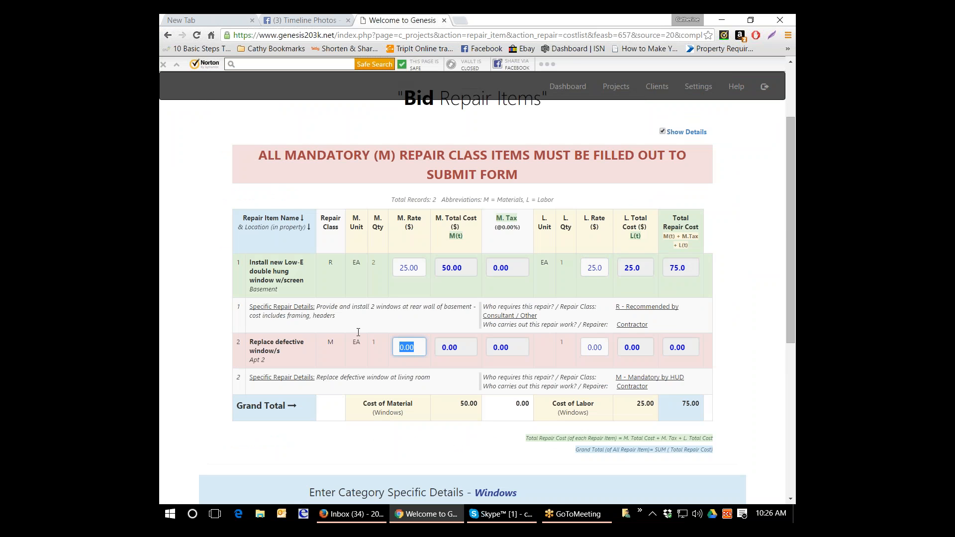
text(5.)
key(Tab)
key(Tab)
text(15)
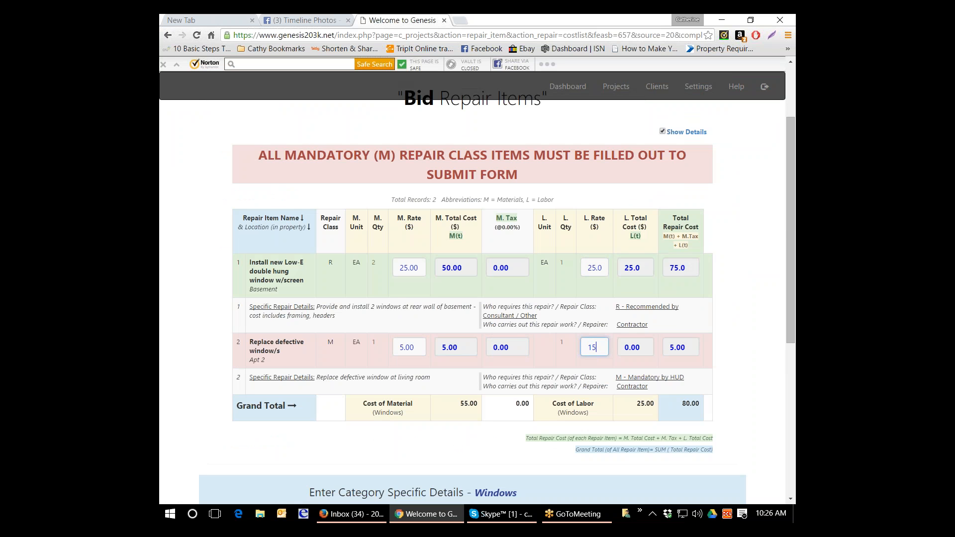
text(5.)
key(Tab)
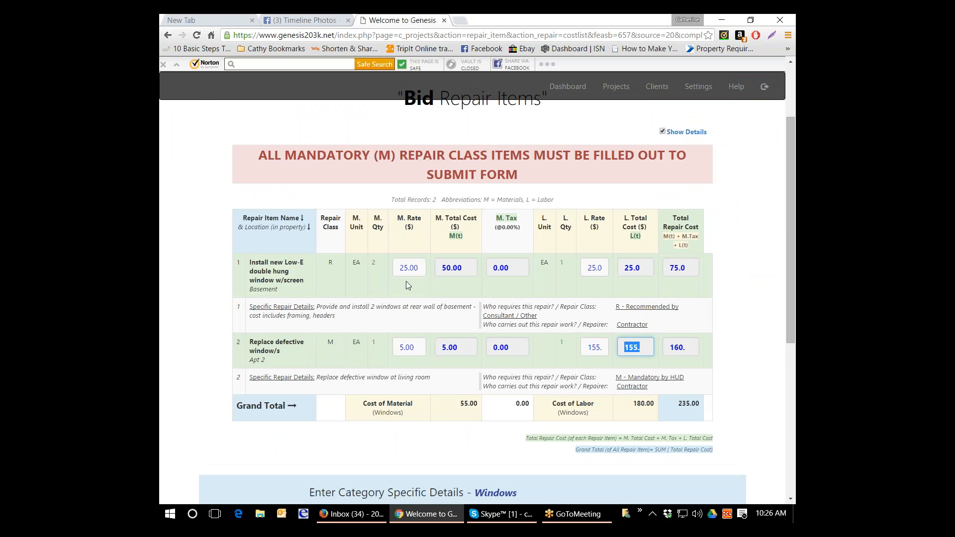
- Set the material rate of the basement Low-E double hung window to 0
click(418, 273)
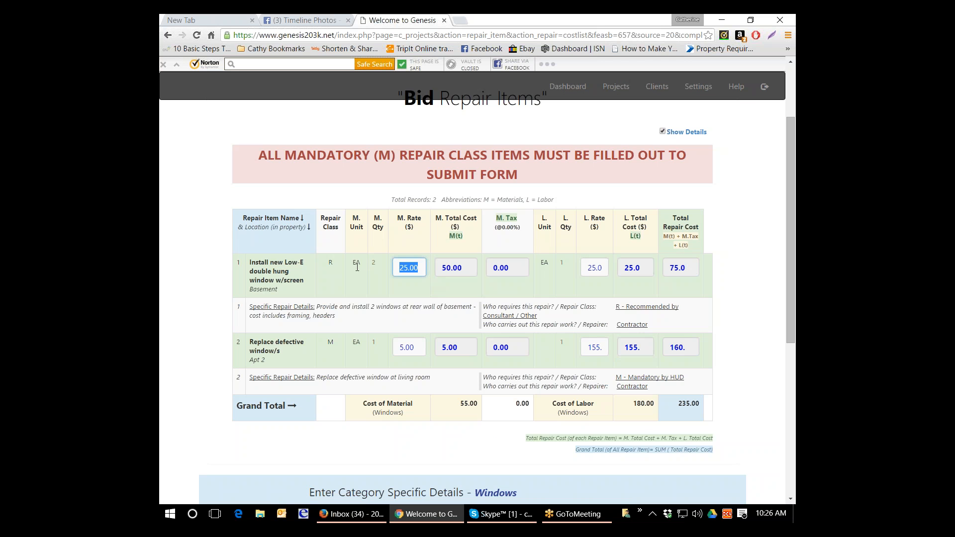
text(0)
key(Tab)
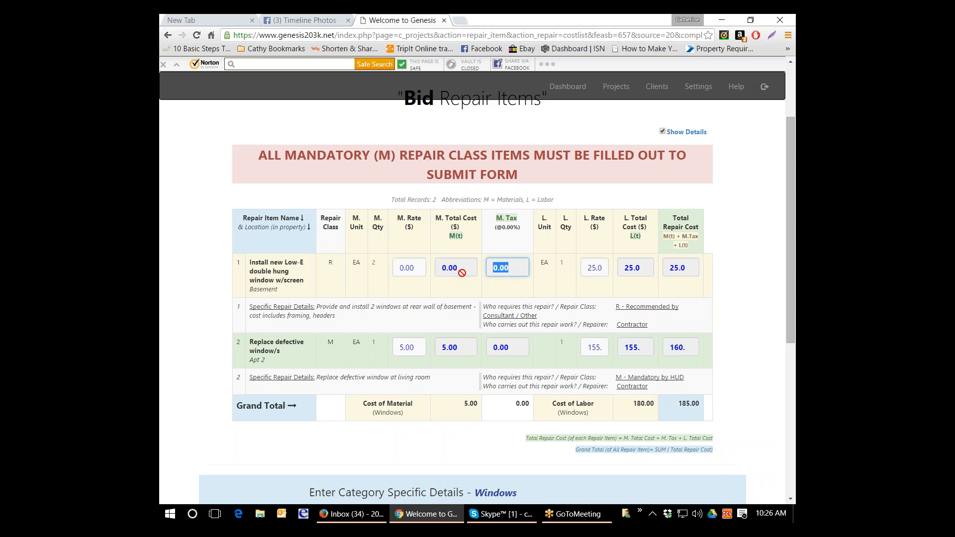
- Set the material rate of the basement Low-E double hung window to 5.00
key(shift+Tab)
key(shift+Tab)
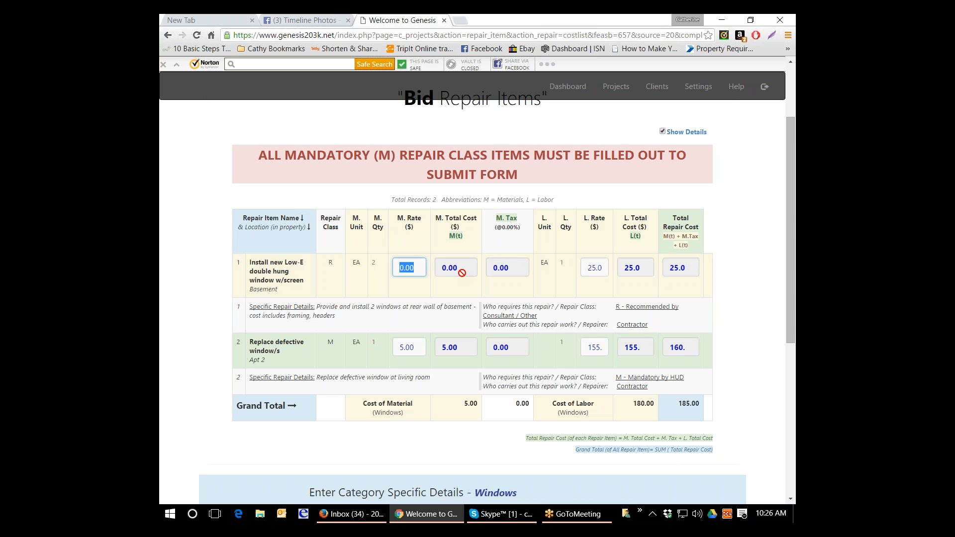
text(5)
key(Tab)
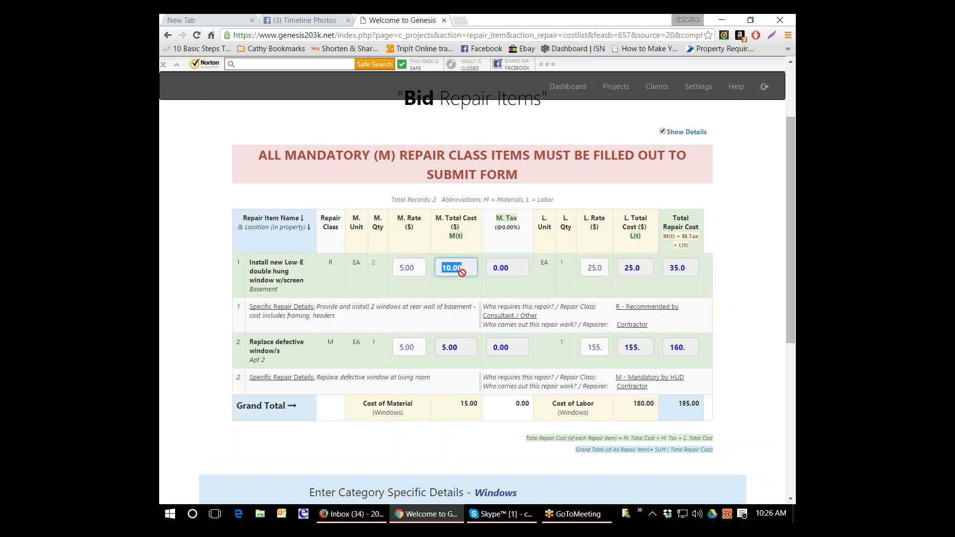
scroll(399, 271, down, 4)
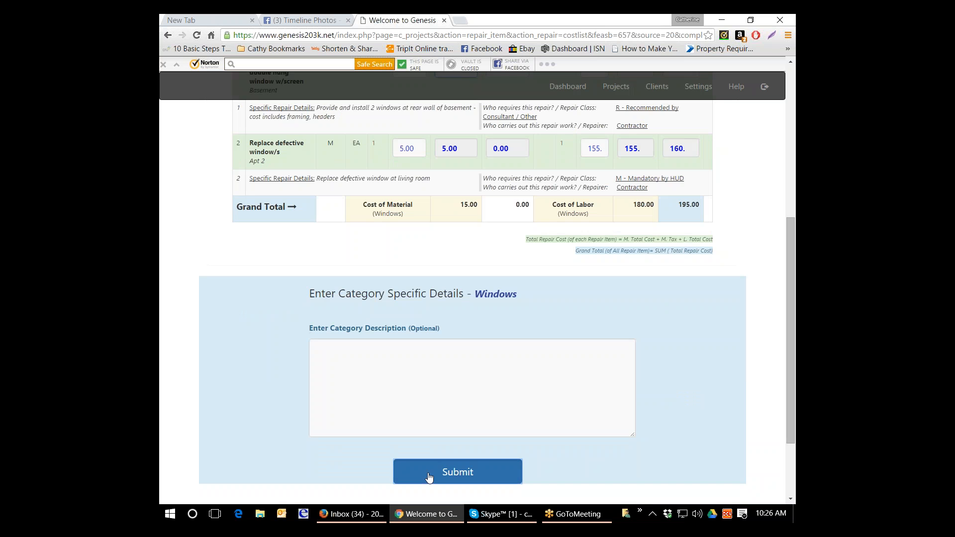
- Submit the Windows category estimates
click(429, 476)
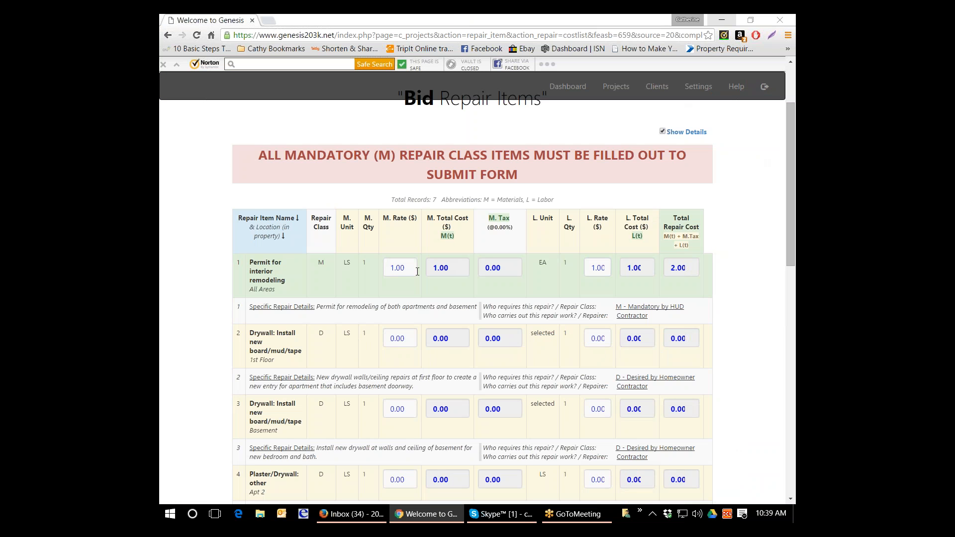
- Set the Permit for interior remodeling item's material rate to 150 and its labor rate to 75
drag(404, 268, 384, 266)
scroll(383, 265, down, 9)
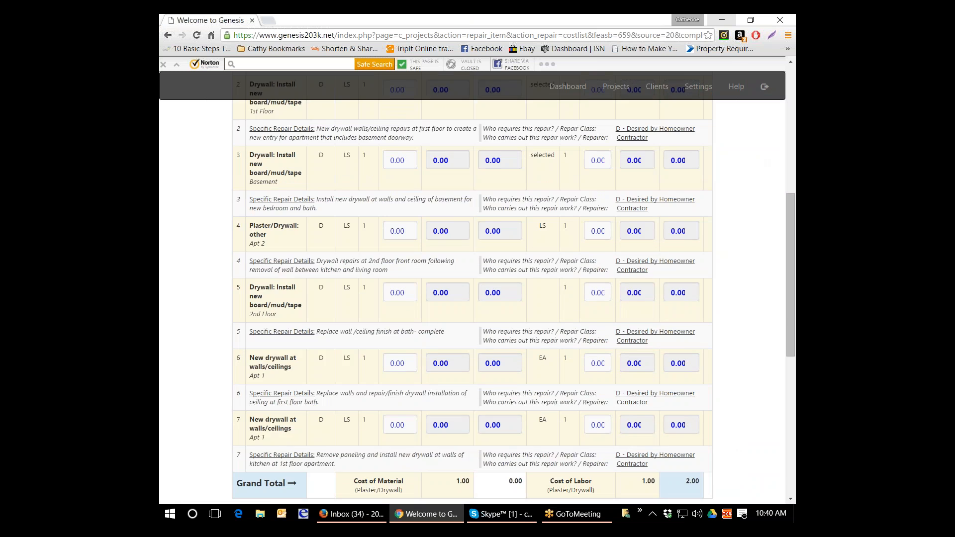
scroll(472, 298, up, 9)
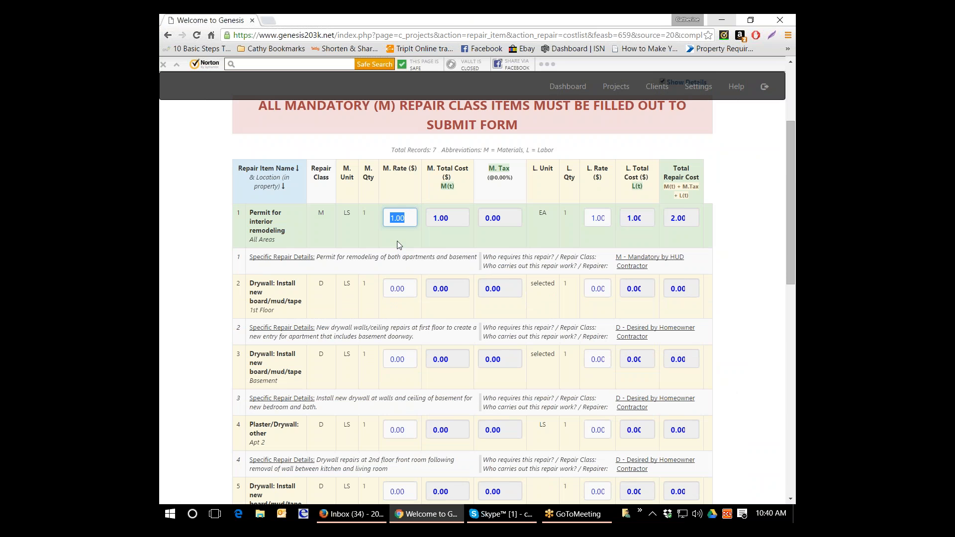
scroll(368, 211, up, 3)
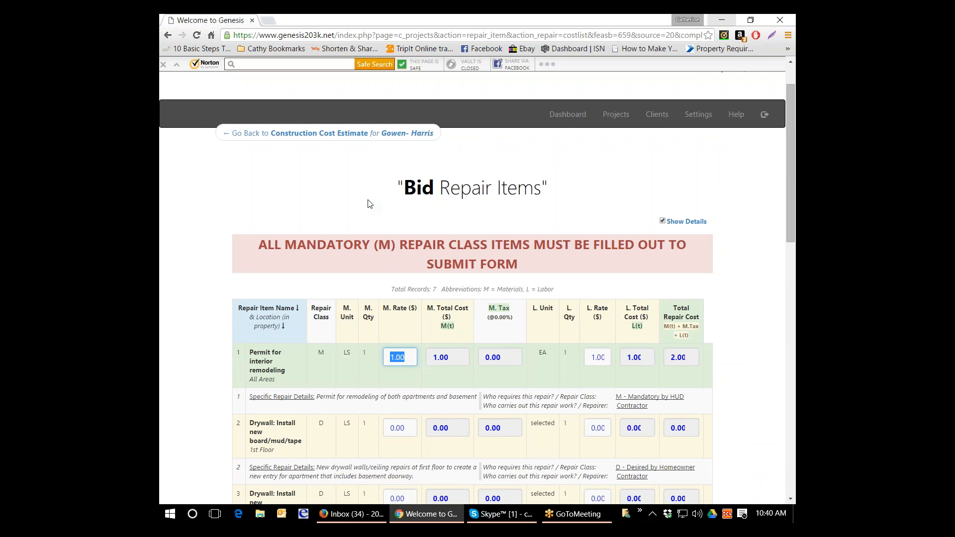
scroll(369, 204, up, 1)
scroll(369, 204, down, 1)
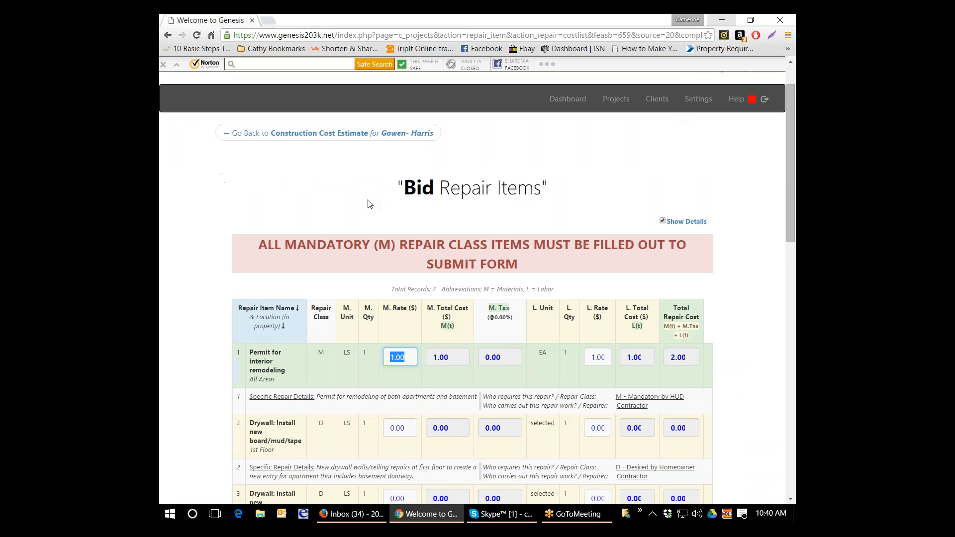
scroll(369, 204, down, 2)
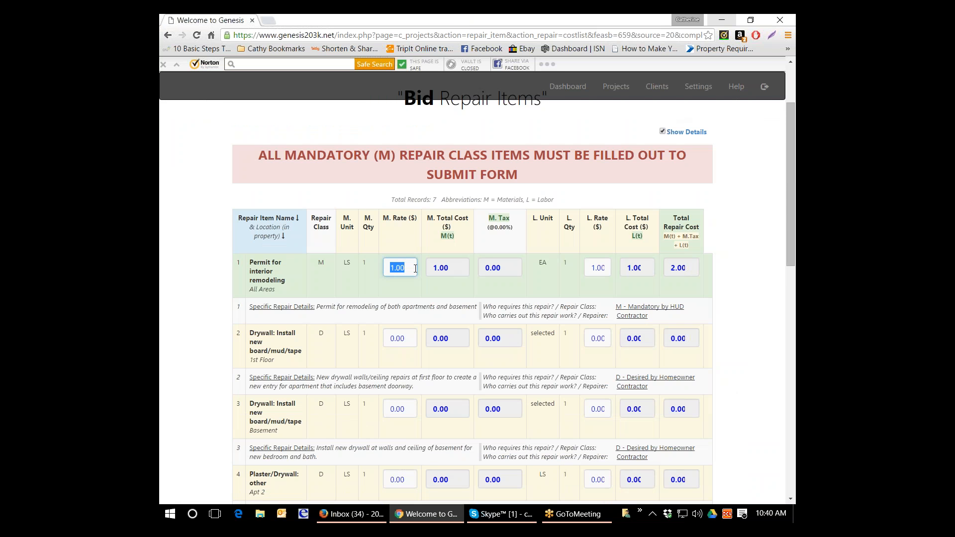
text(150)
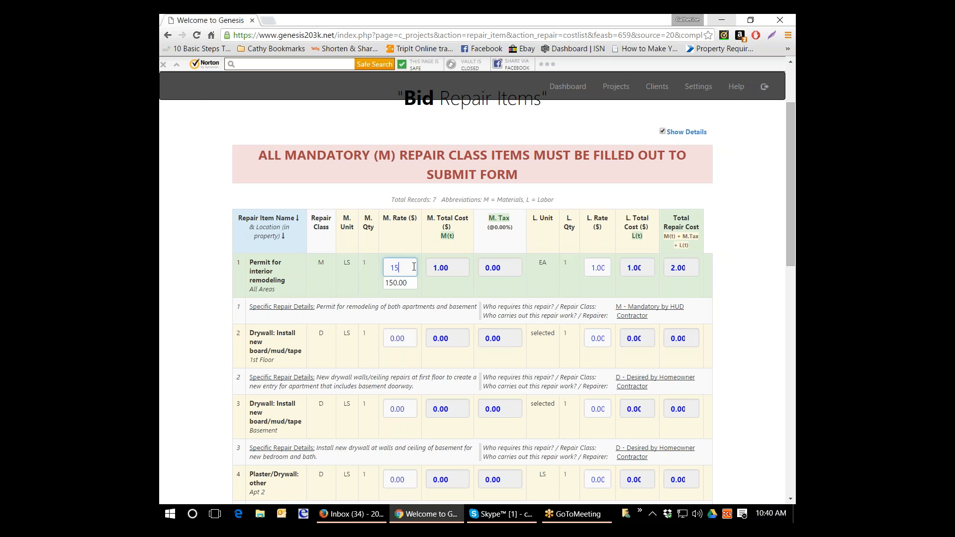
click(603, 267)
text(7)
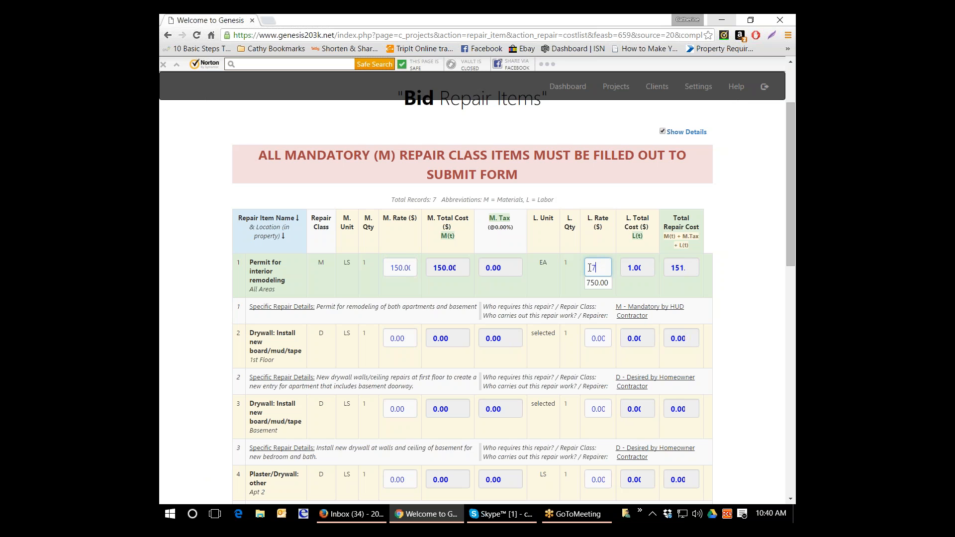
text(5.)
key(Tab)
- Submit the Plaster/Drywall category estimates, keeping the existing category description
scroll(589, 268, down, 2)
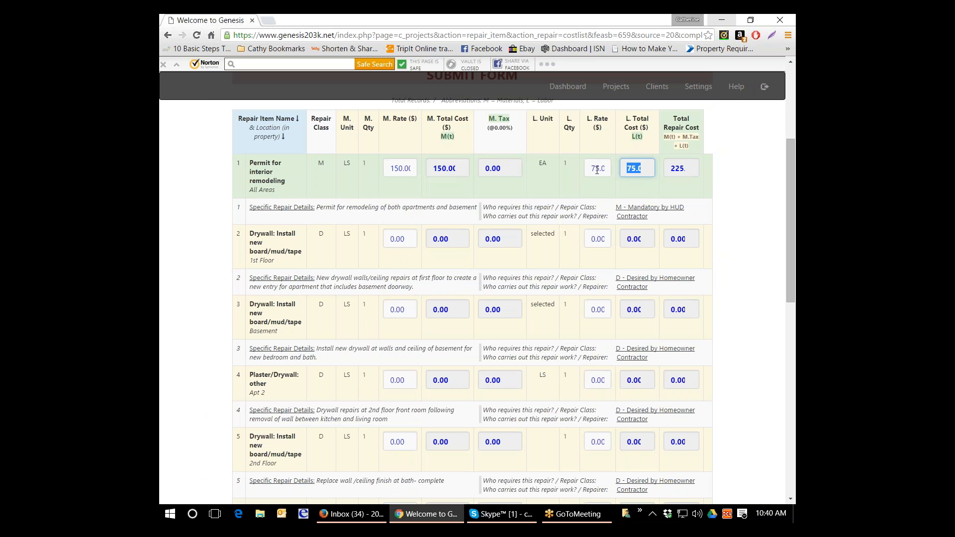
click(407, 167)
scroll(407, 168, down, 10)
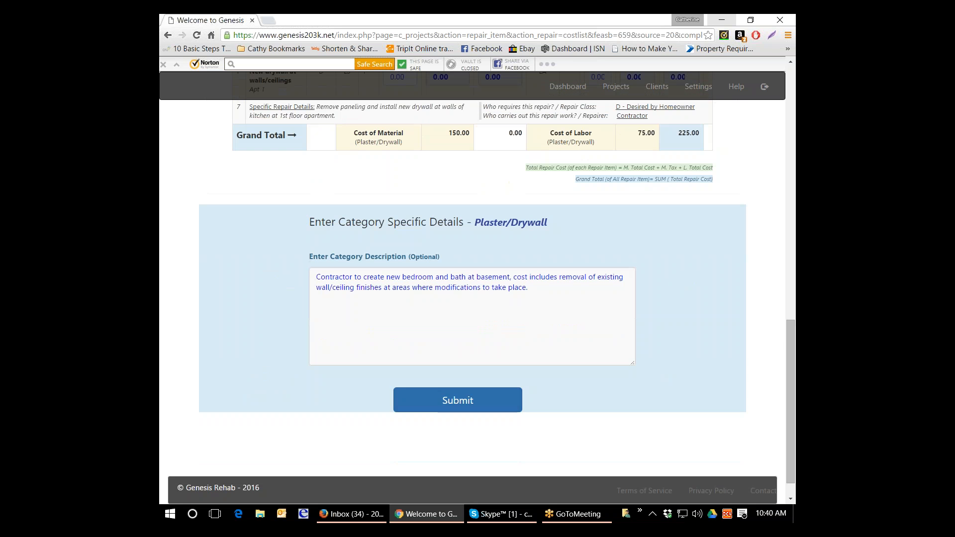
click(444, 398)
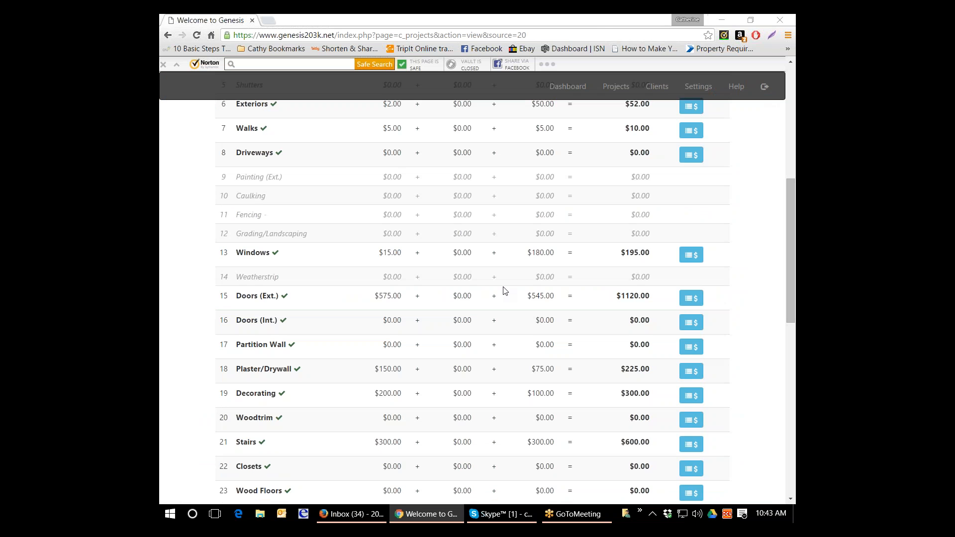
- Review the construction cost estimate's categories and start a new contractor recommended repair item
scroll(503, 290, down, 4)
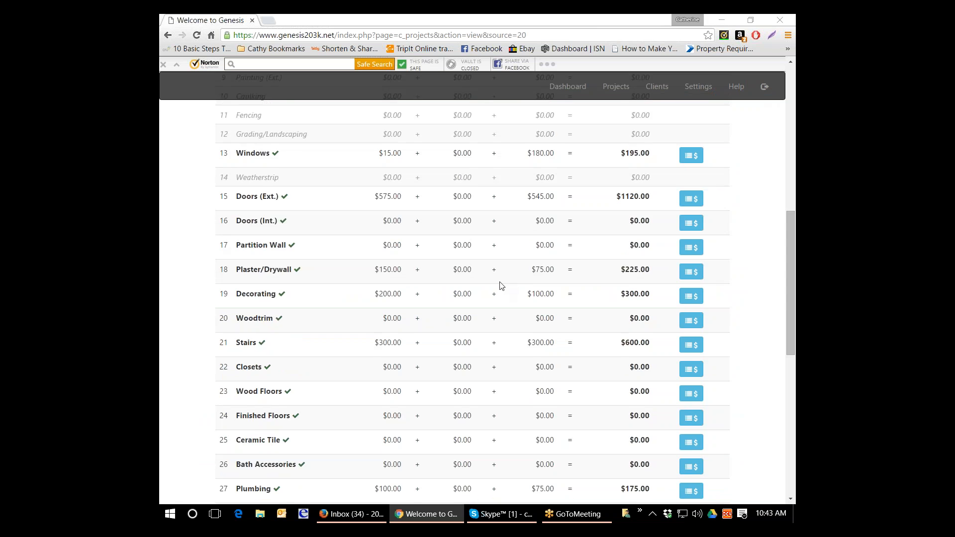
scroll(500, 286, down, 3)
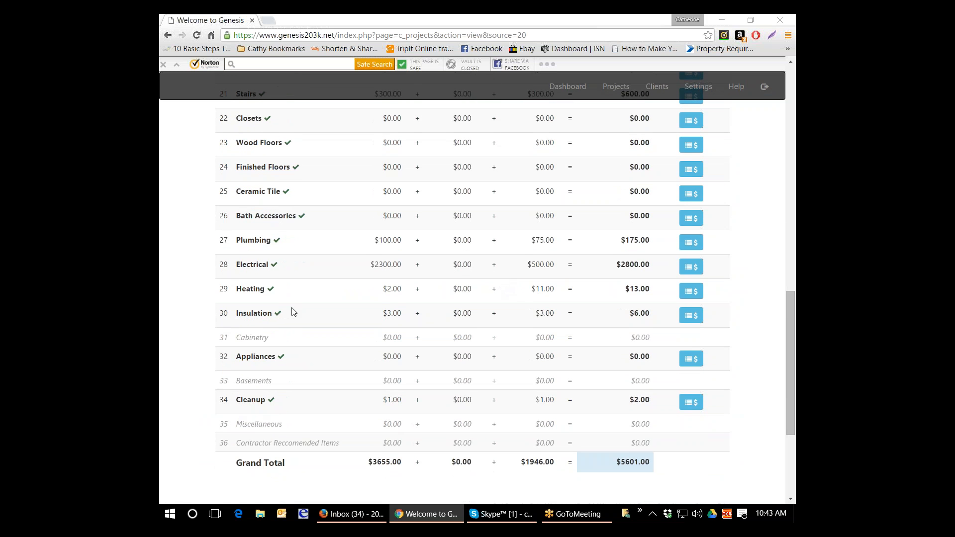
scroll(298, 264, up, 7)
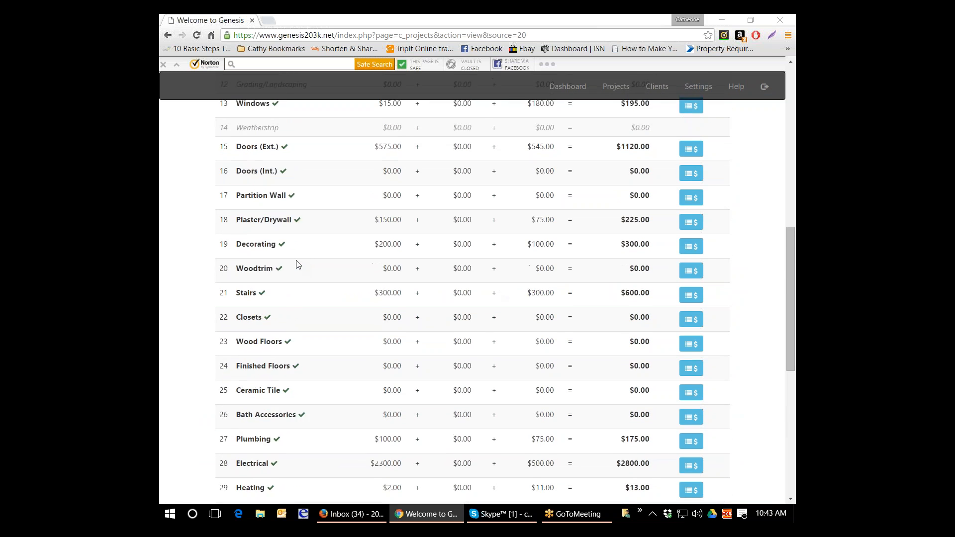
scroll(297, 264, up, 2)
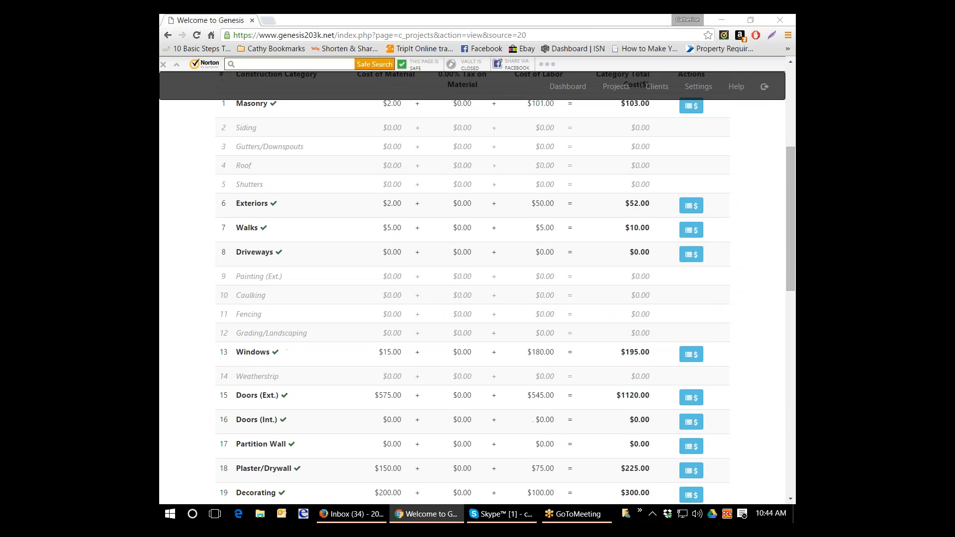
scroll(302, 269, up, 3)
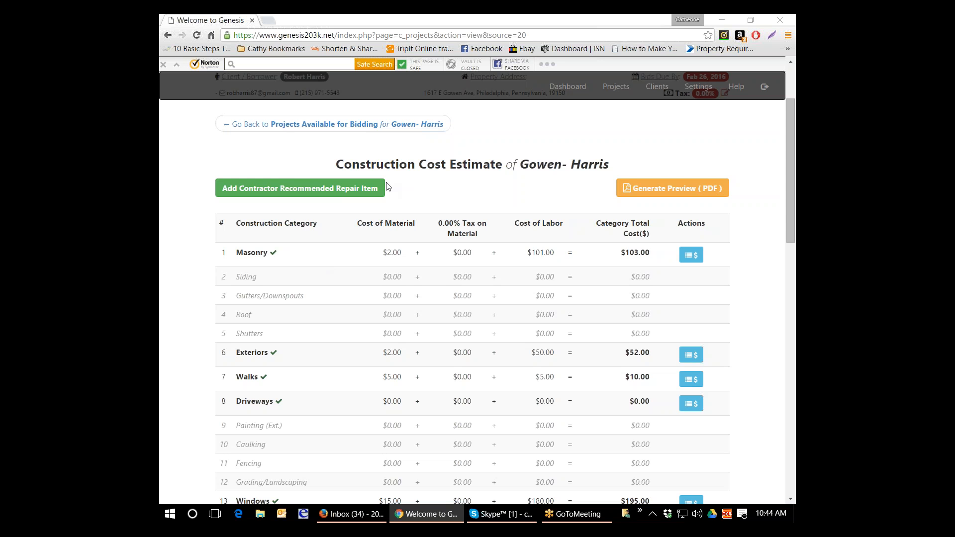
click(354, 188)
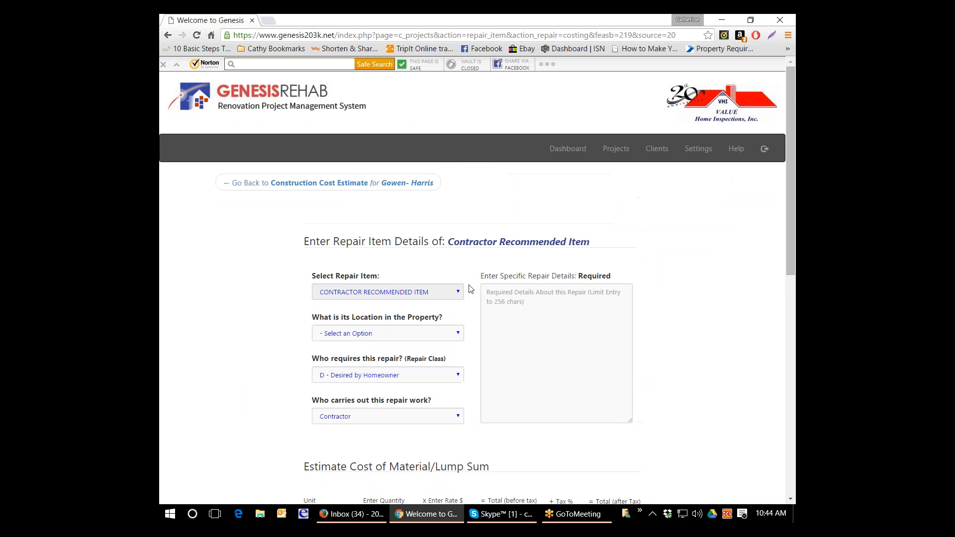
click(388, 189)
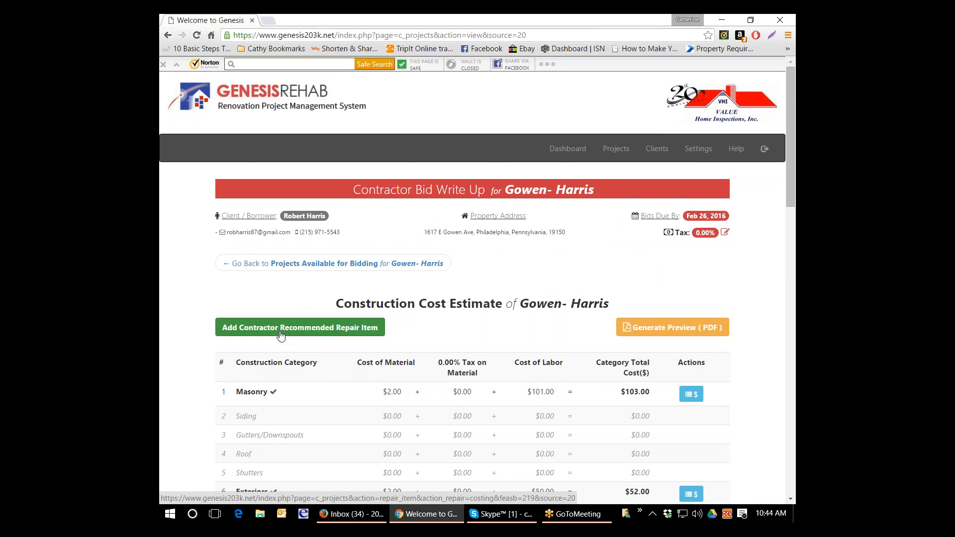
click(281, 336)
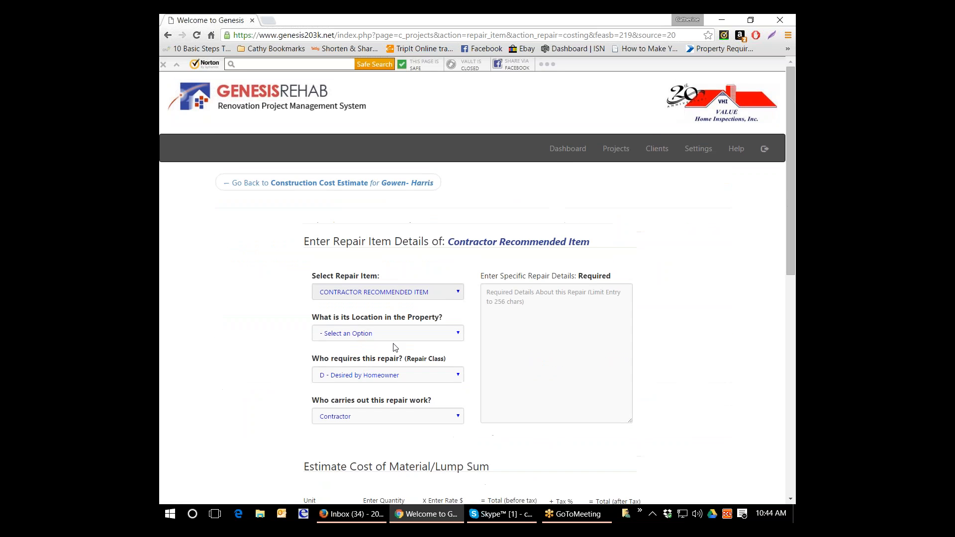
- Set the repair item's location to 1st Floor, its repair class to D - Desired by Homeowner and the repairer to Contractor
click(458, 330)
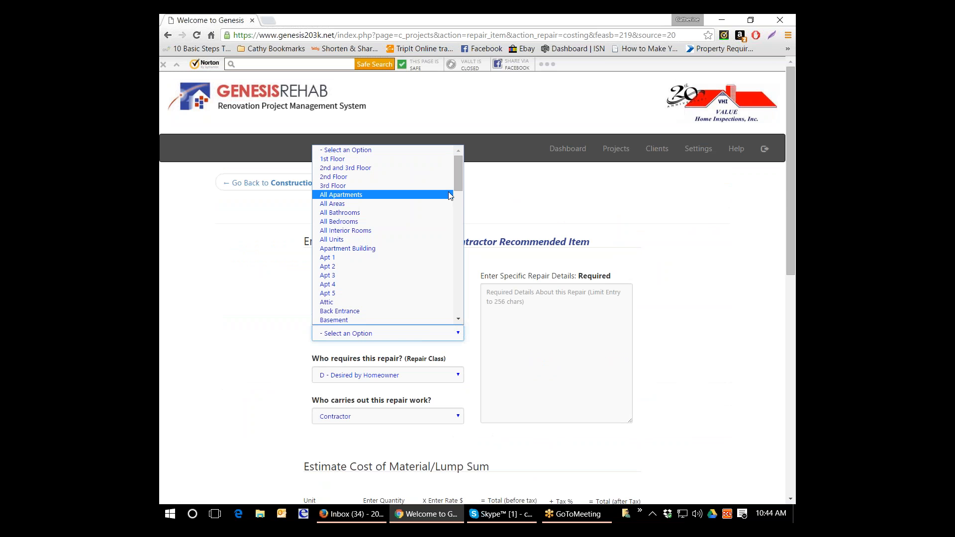
click(411, 321)
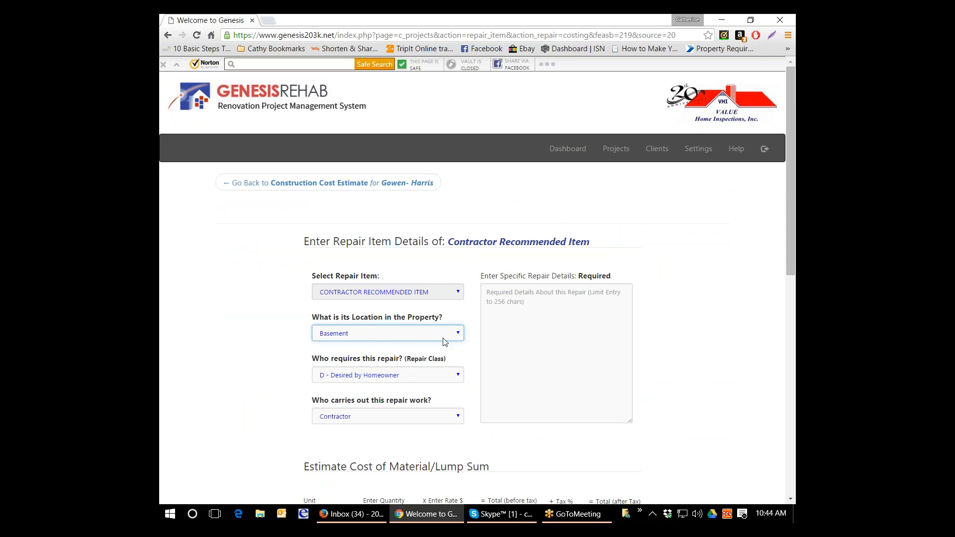
click(459, 334)
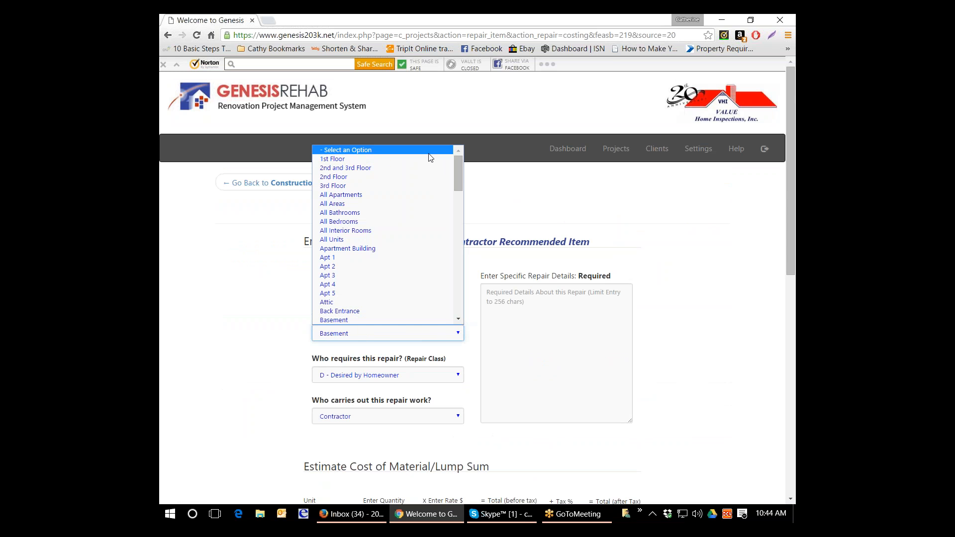
click(431, 166)
click(443, 381)
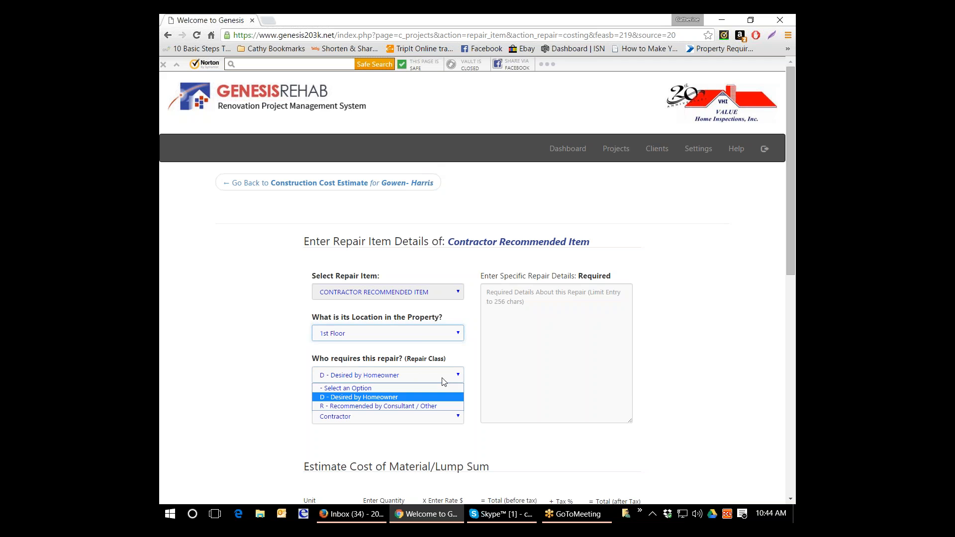
click(433, 395)
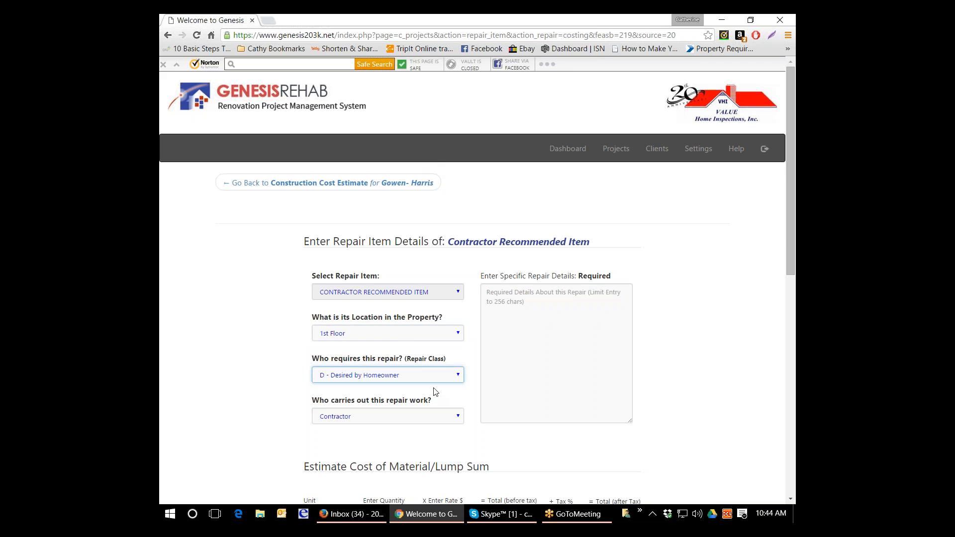
scroll(436, 388, down, 1)
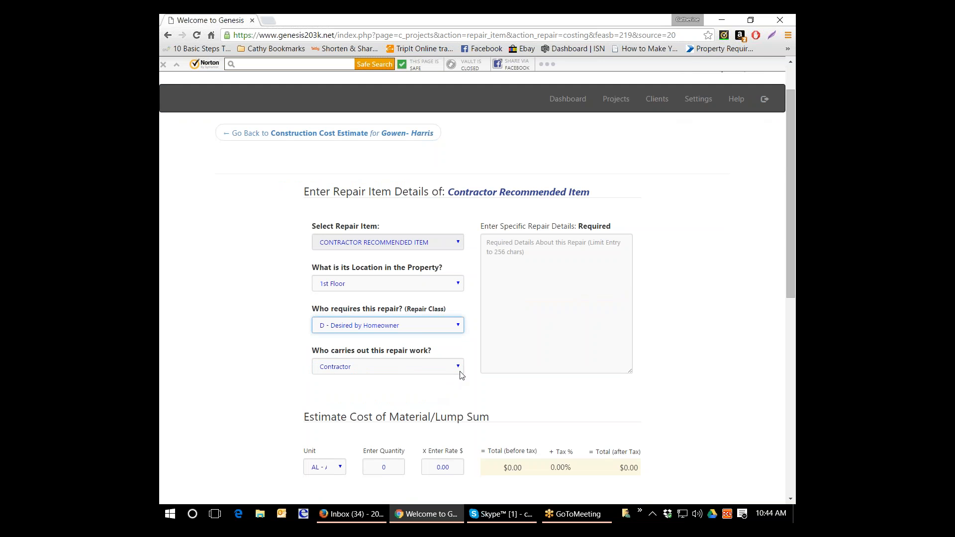
click(541, 242)
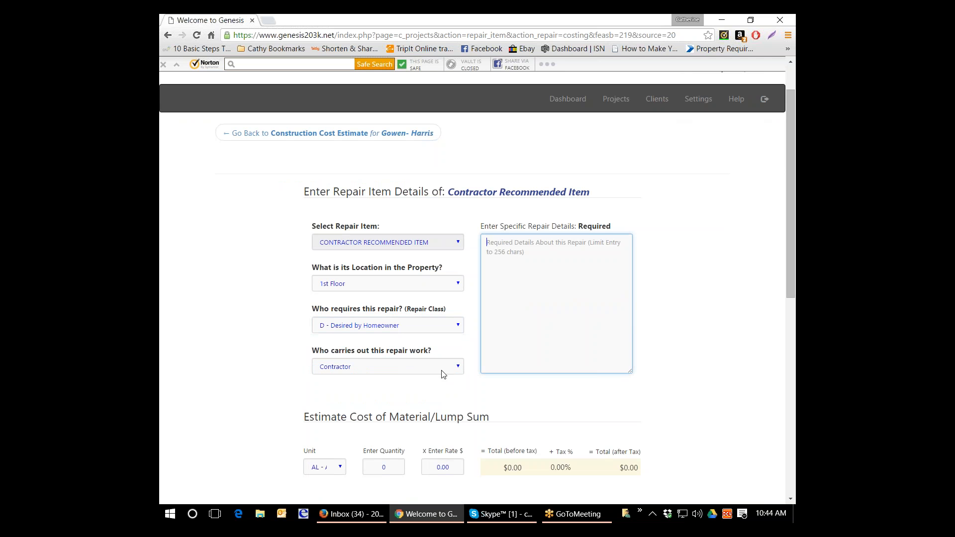
click(456, 372)
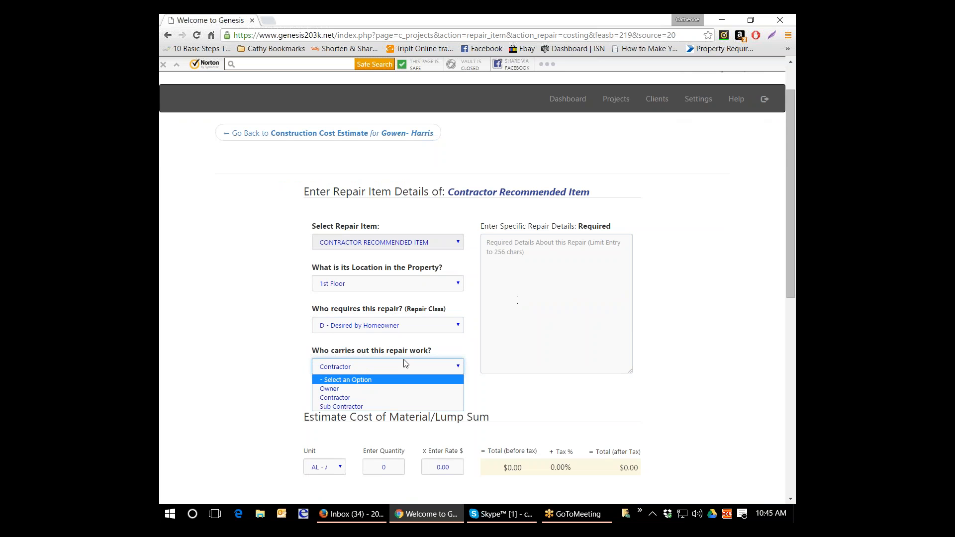
click(395, 397)
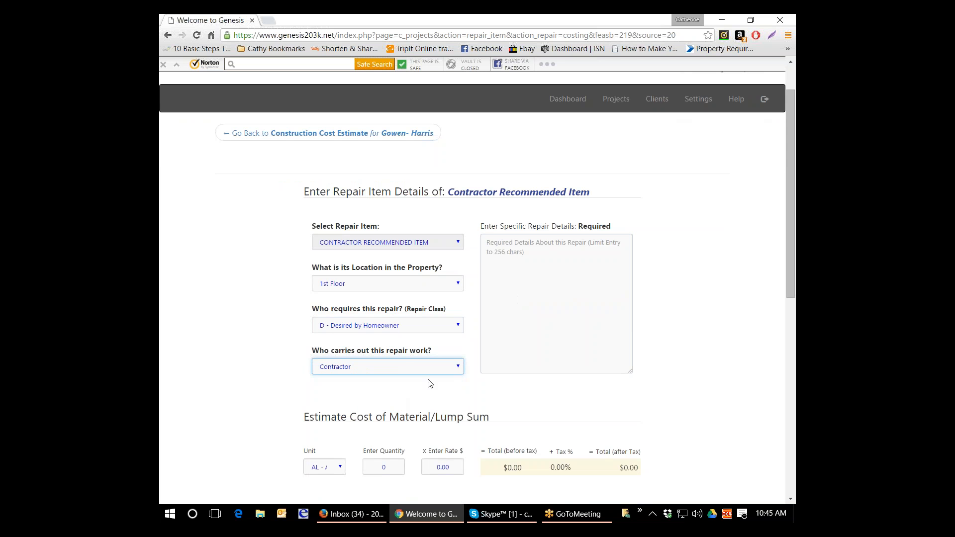
- Enter the specific repair details "ELECTRICAL: Provide and install recessed light fixtures in kitchen ($85/unit) 6 units"
click(507, 256)
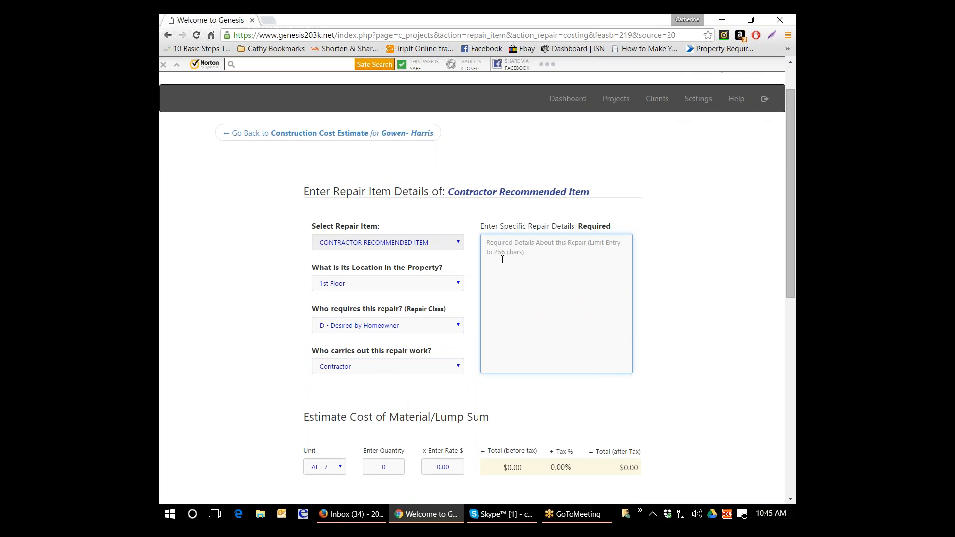
text(E)
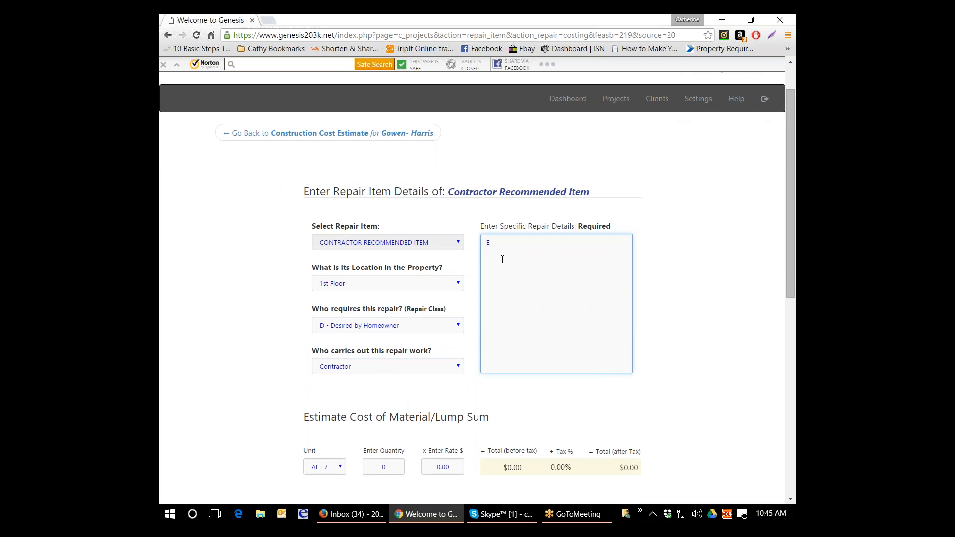
text(LECTRICAL: Provide and install recessed light fixtures in kitchen)
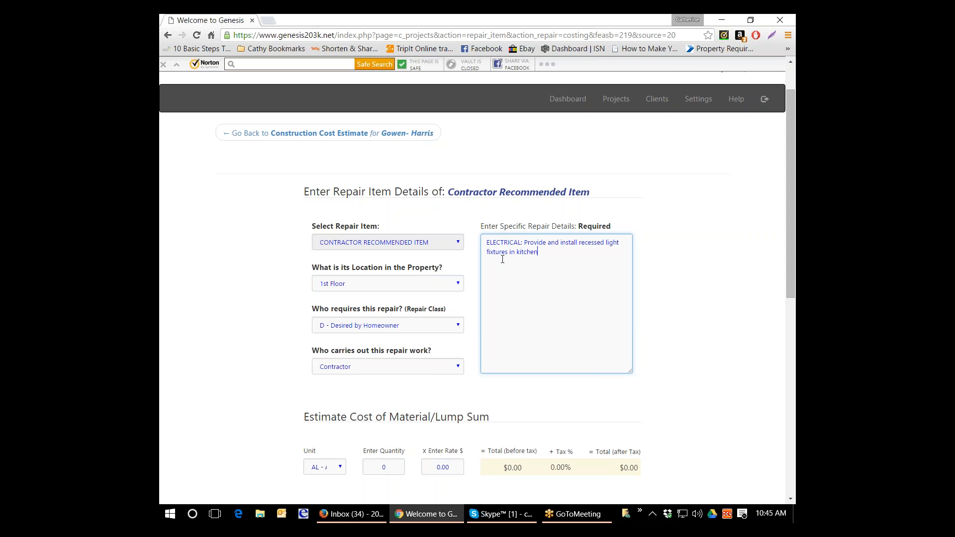
text(($85/unit) 6 units)
- Set the material estimate to unit EA - Each, quantity 6 and a rate of $85
scroll(278, 395, down, 4)
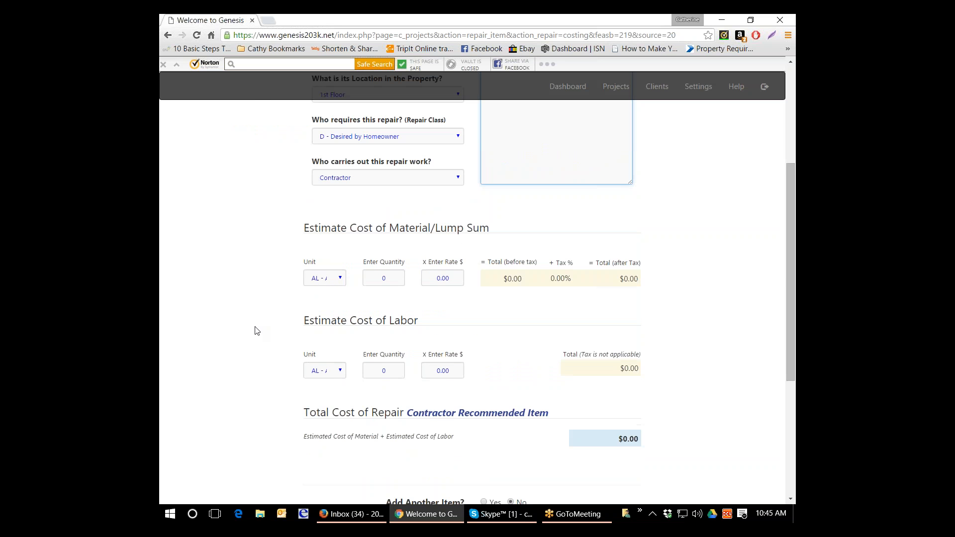
click(338, 279)
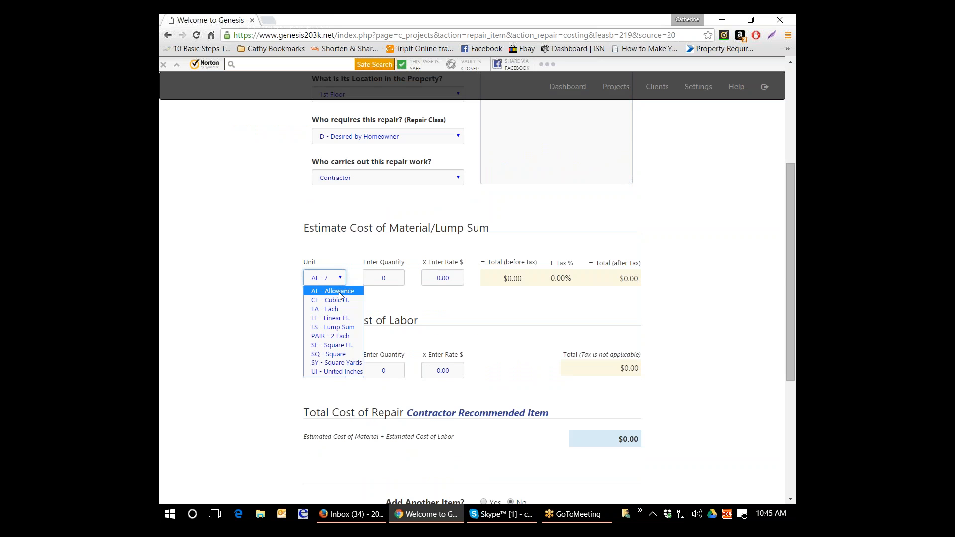
click(340, 308)
click(396, 278)
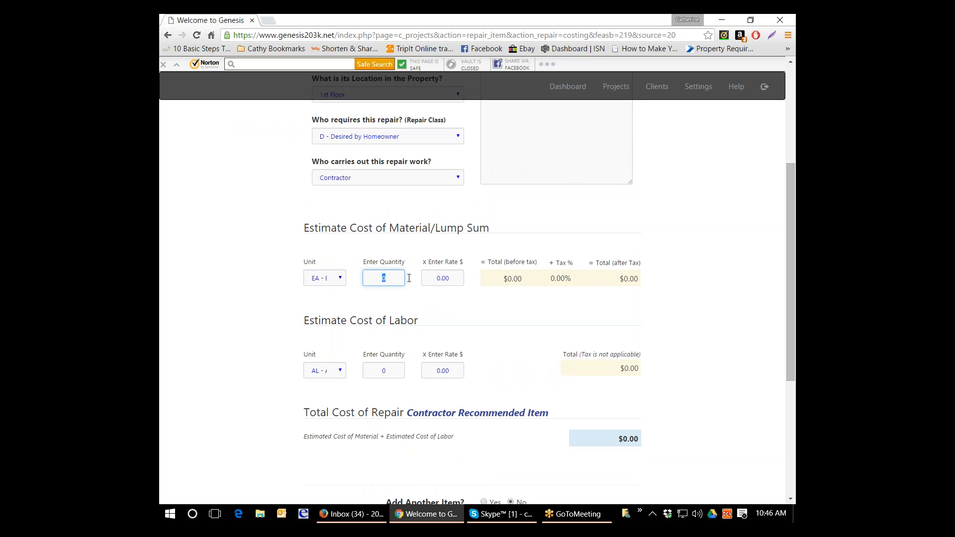
text(6)
click(456, 281)
text(8)
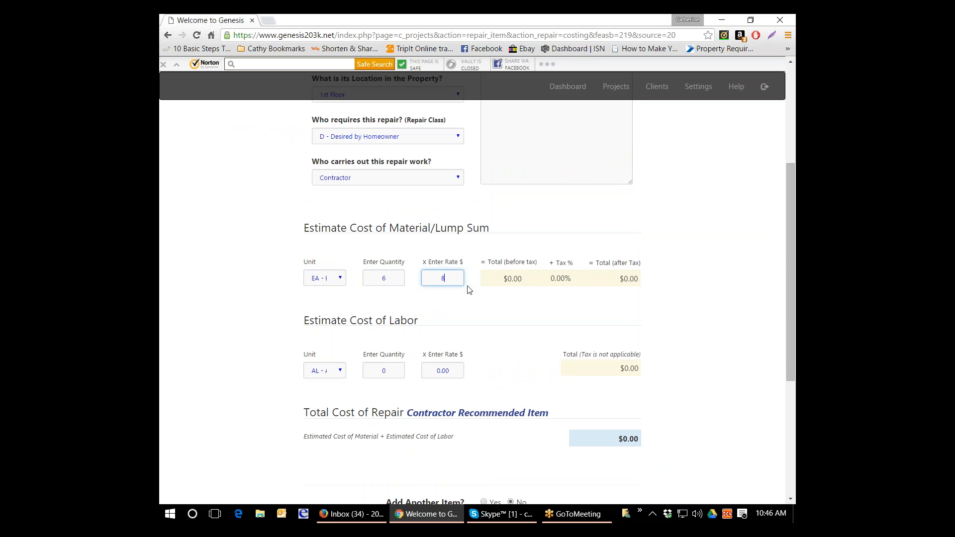
text(5)
- Set the labor estimate to unit LS - Lump Sum, quantity 1 and a rate of $350
click(334, 372)
click(326, 392)
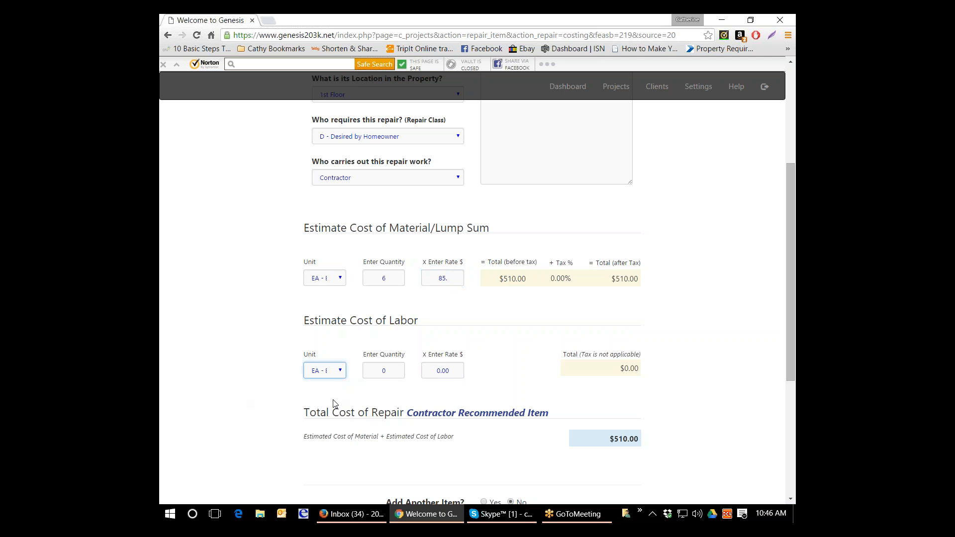
click(366, 369)
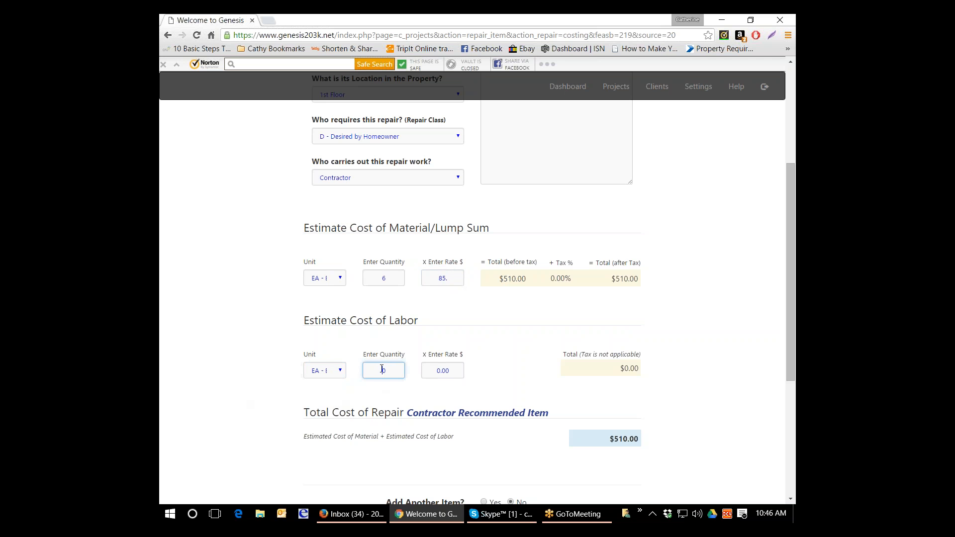
click(343, 377)
click(323, 423)
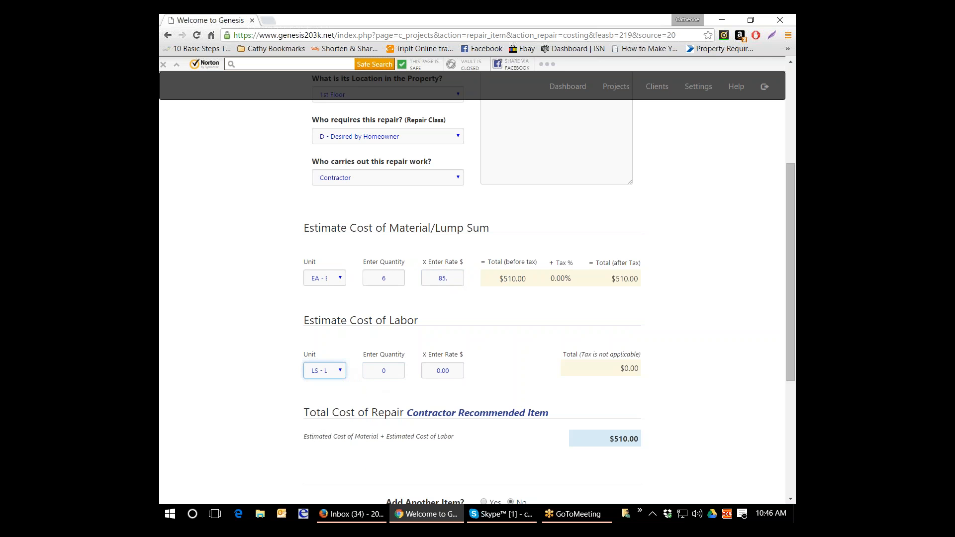
click(368, 372)
text(1)
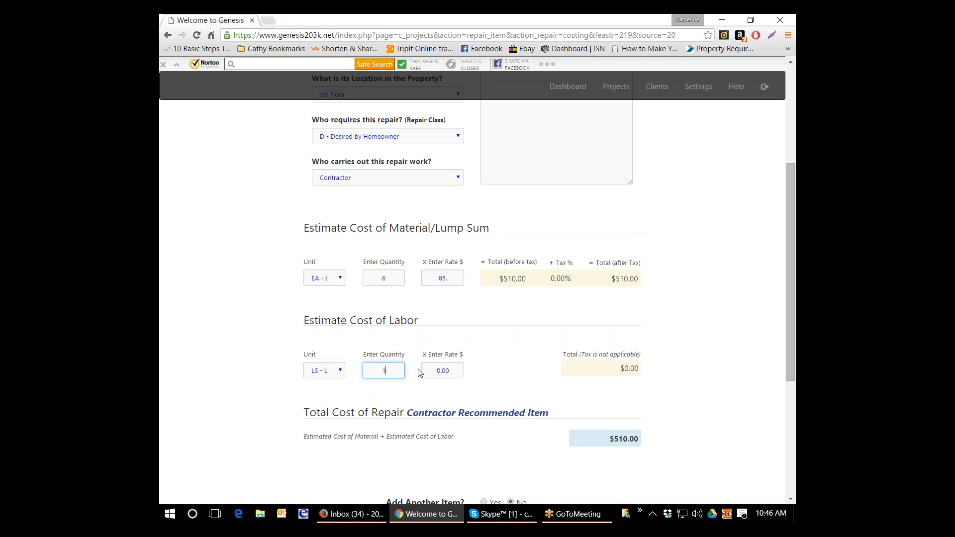
click(457, 373)
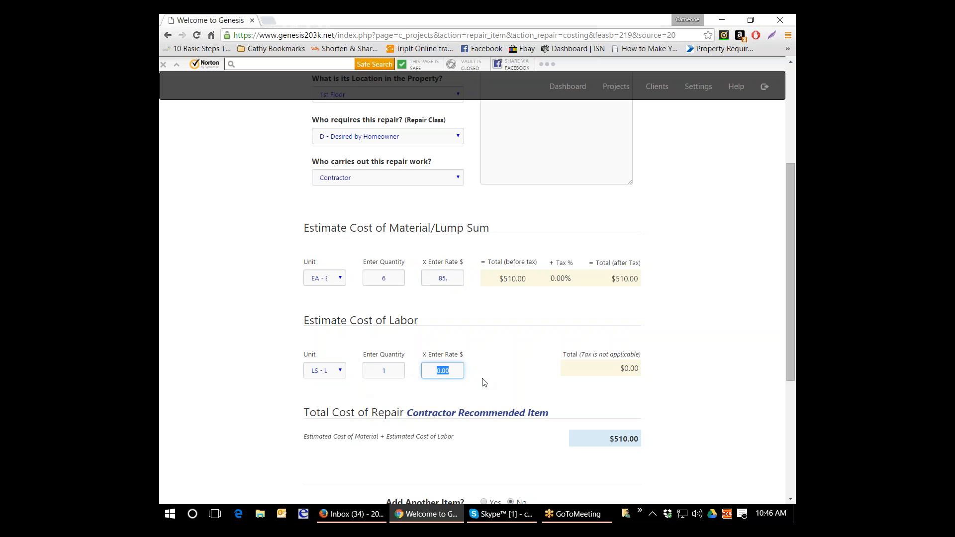
text(350)
scroll(484, 383, down, 2)
key(BackSpace)
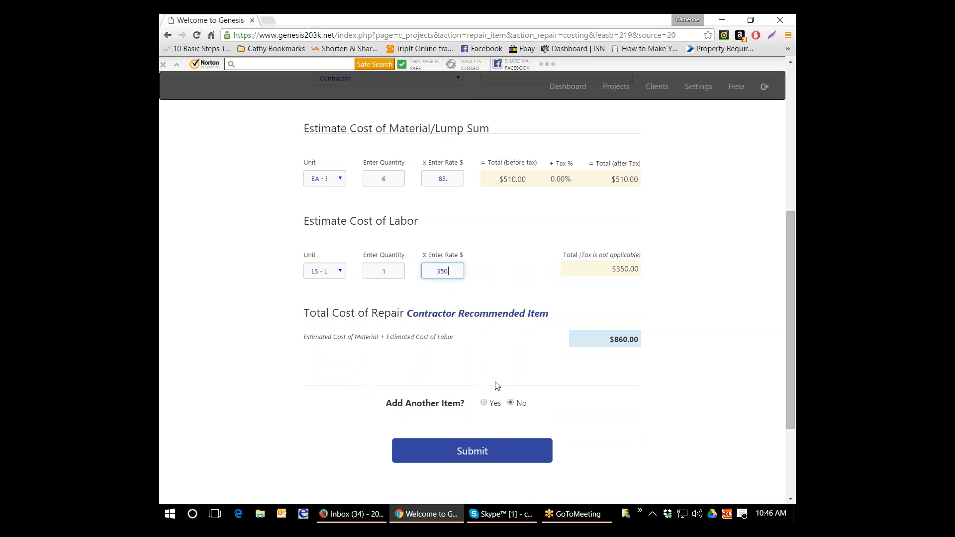
- Review the completed contractor recommended item and submit it without adding another item
scroll(497, 386, down, 1)
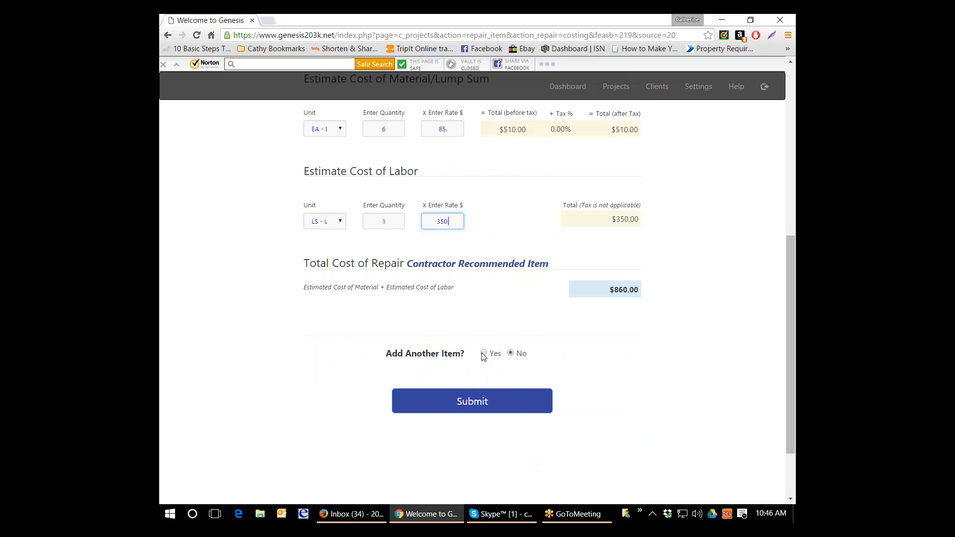
scroll(537, 349, up, 8)
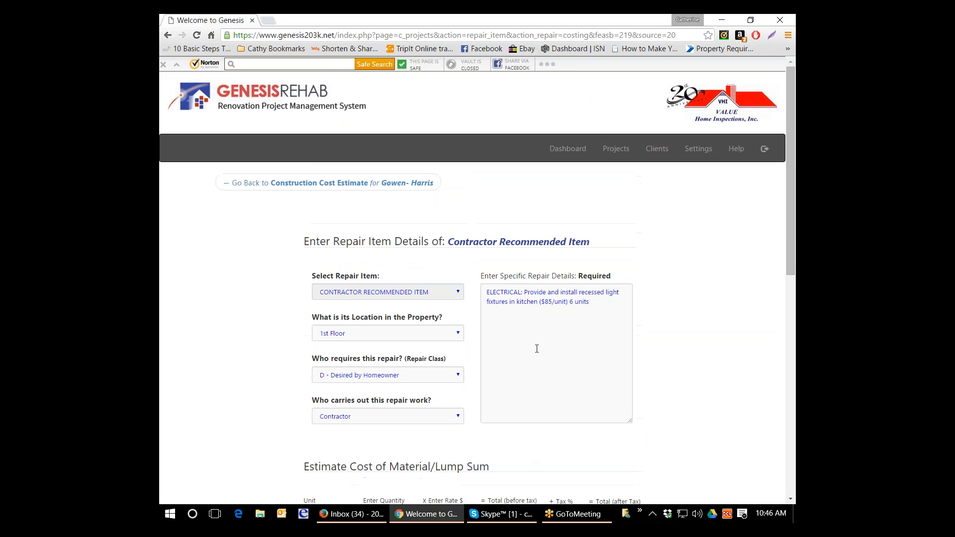
scroll(536, 348, down, 8)
click(490, 452)
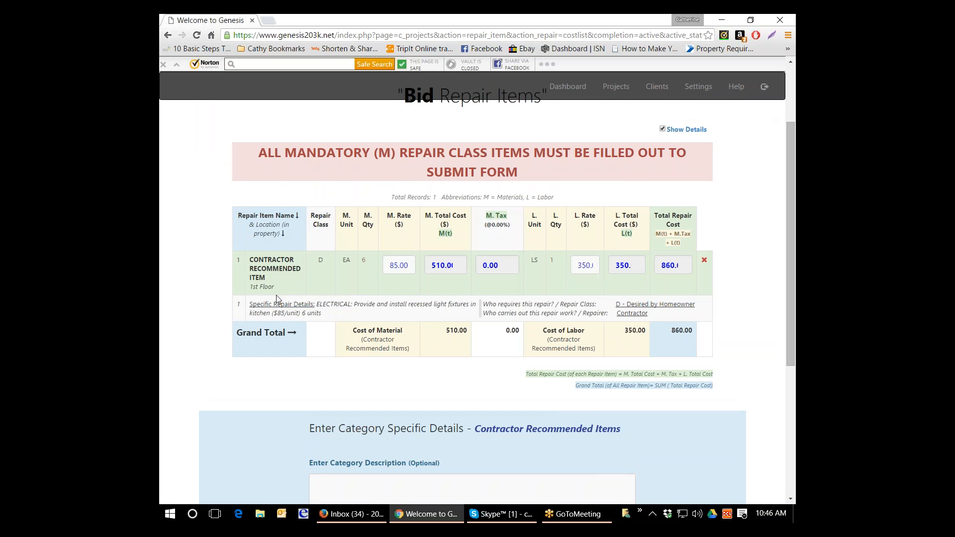
- Describe the category as "Cost of installation of new recessed light fixtures to include ceiling repairs and dimmer switch at wall to dining room" and submit it
scroll(276, 295, up, 3)
scroll(392, 396, down, 4)
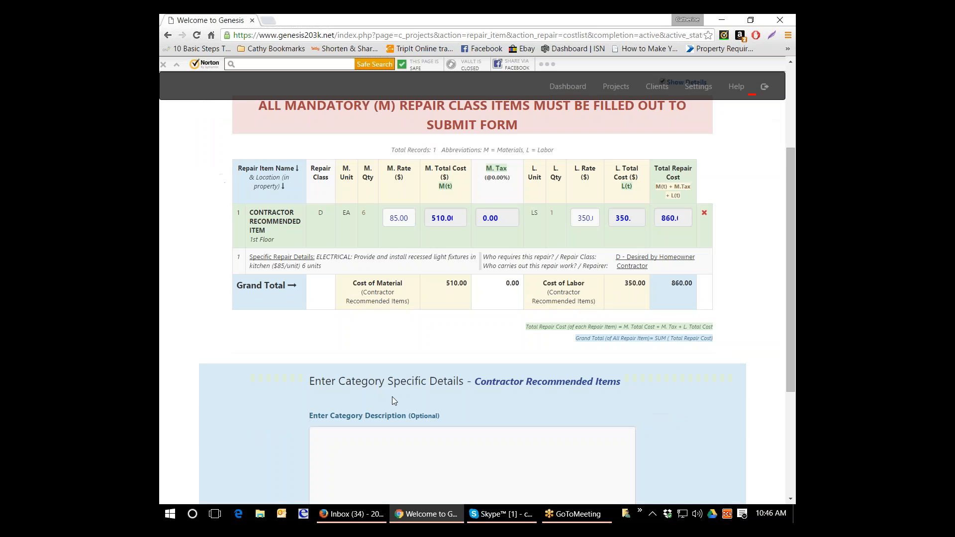
click(423, 439)
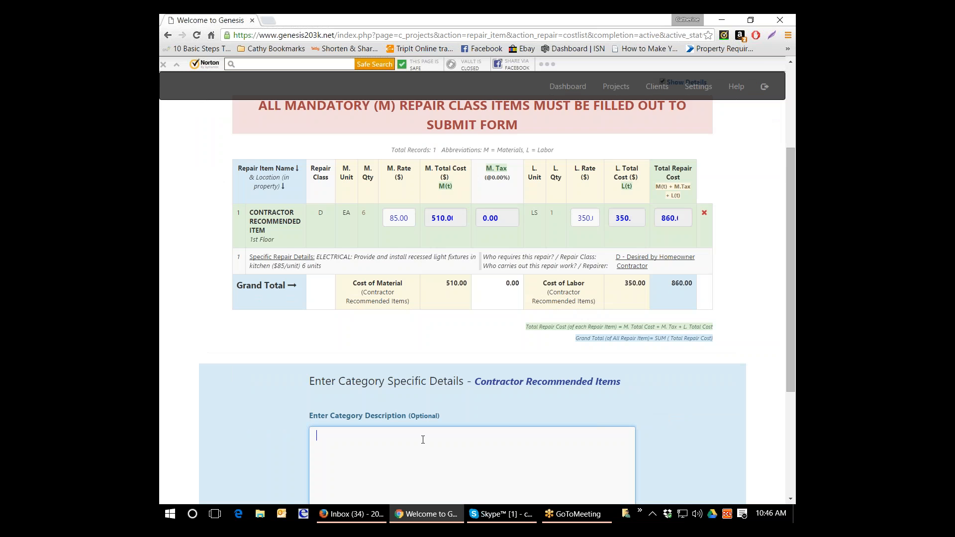
text(Cost of installation of new recessed light fixtures to in)
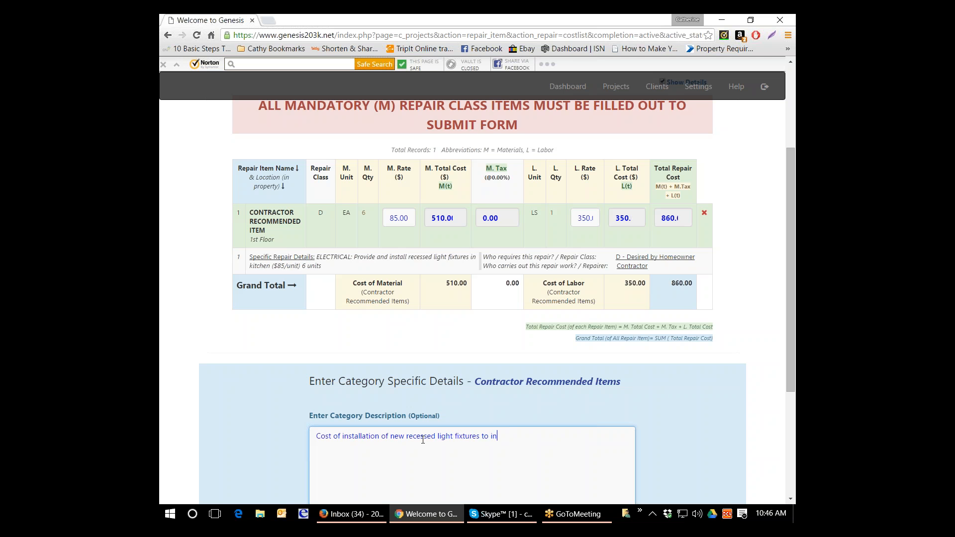
text(clude ceiling repairs and)
text(dimmer switch at )
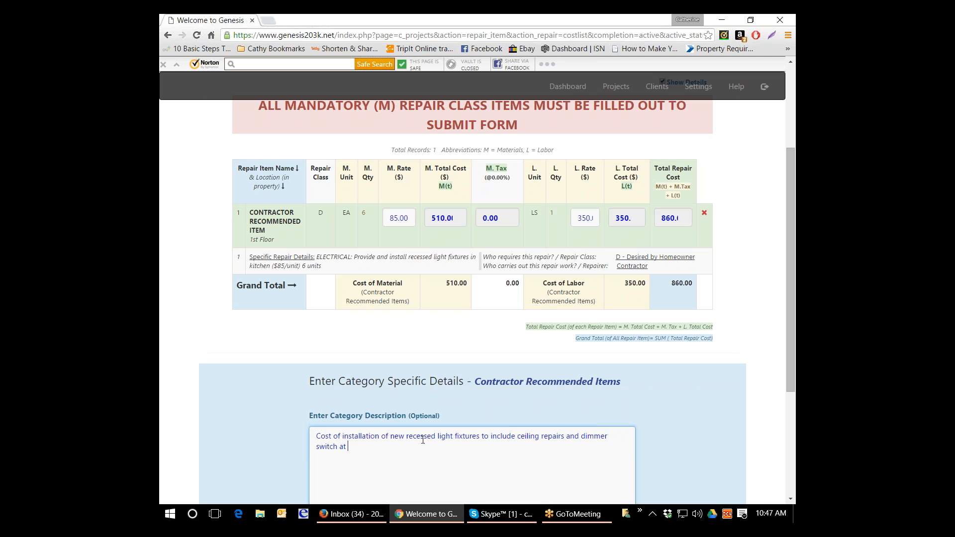
text(wall to dino)
key(BackSpace)
text(ing room)
scroll(425, 447, down, 2)
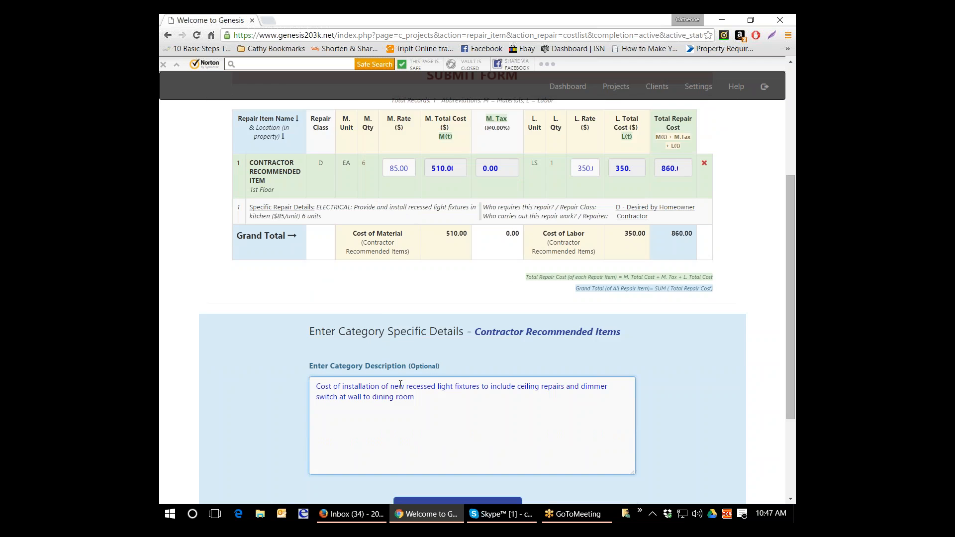
click(430, 468)
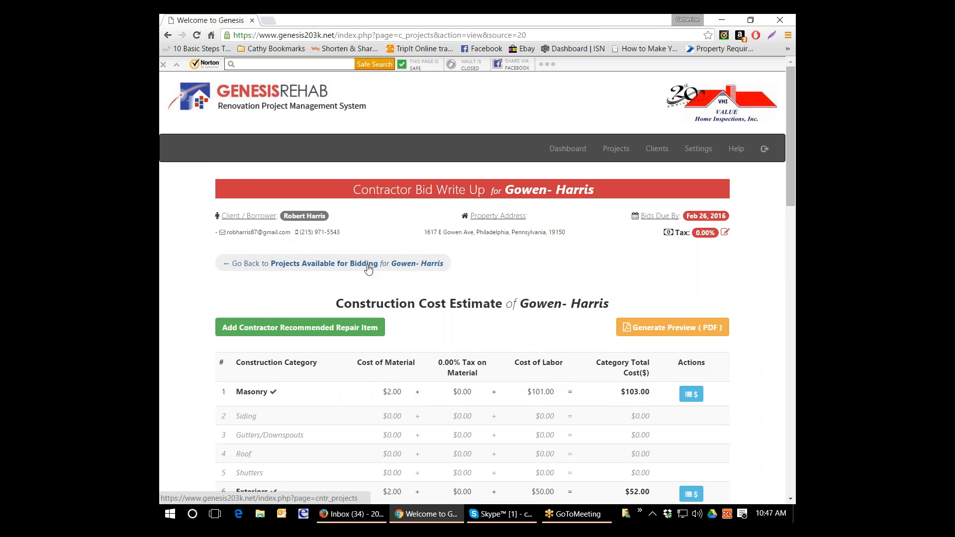
click(368, 266)
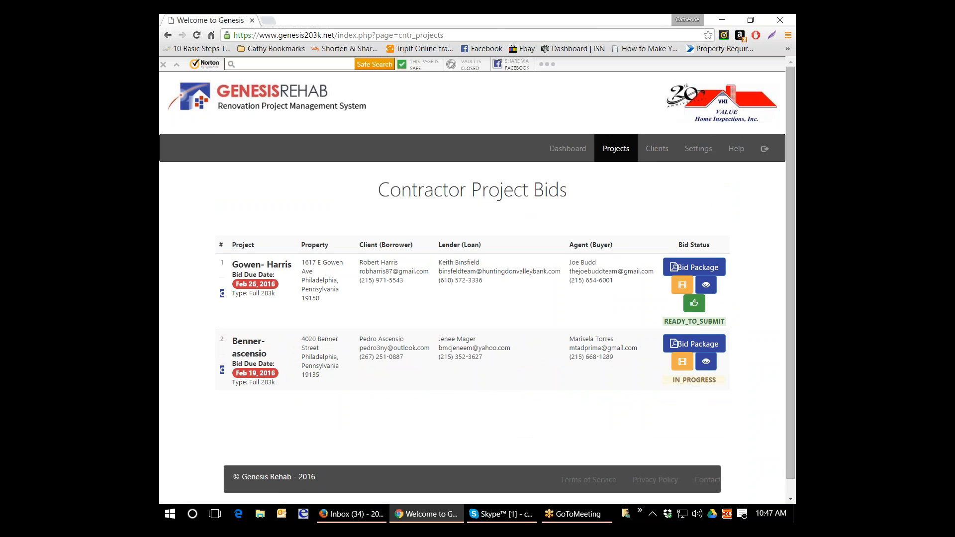
click(705, 288)
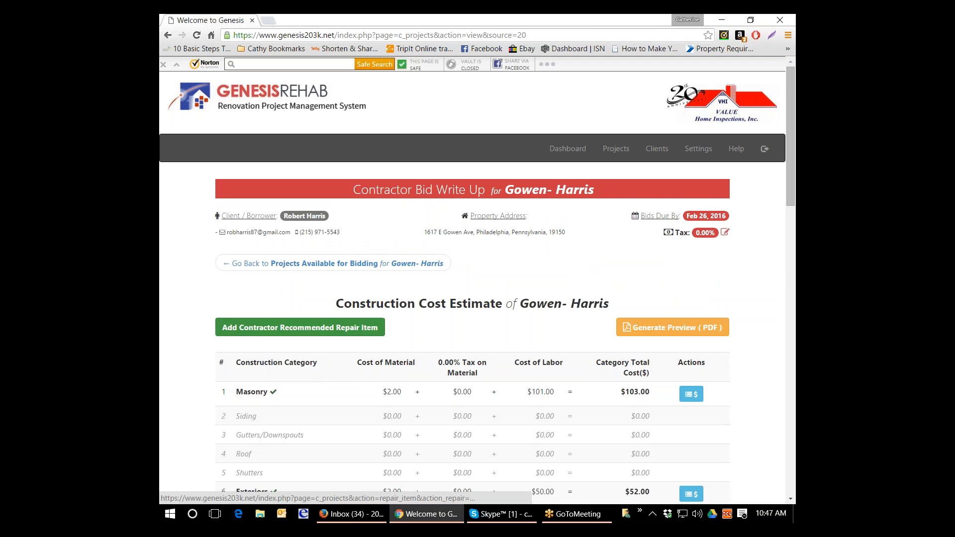
click(242, 332)
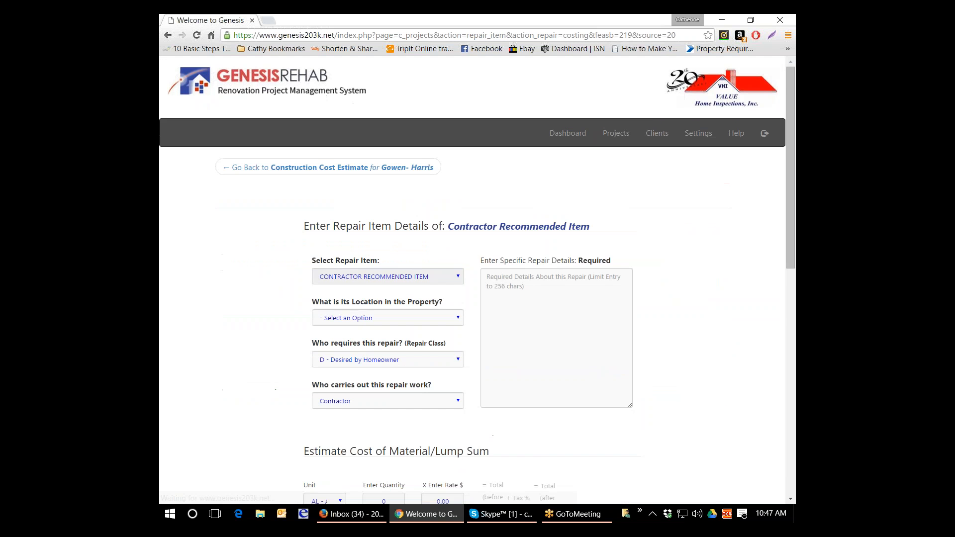
click(341, 185)
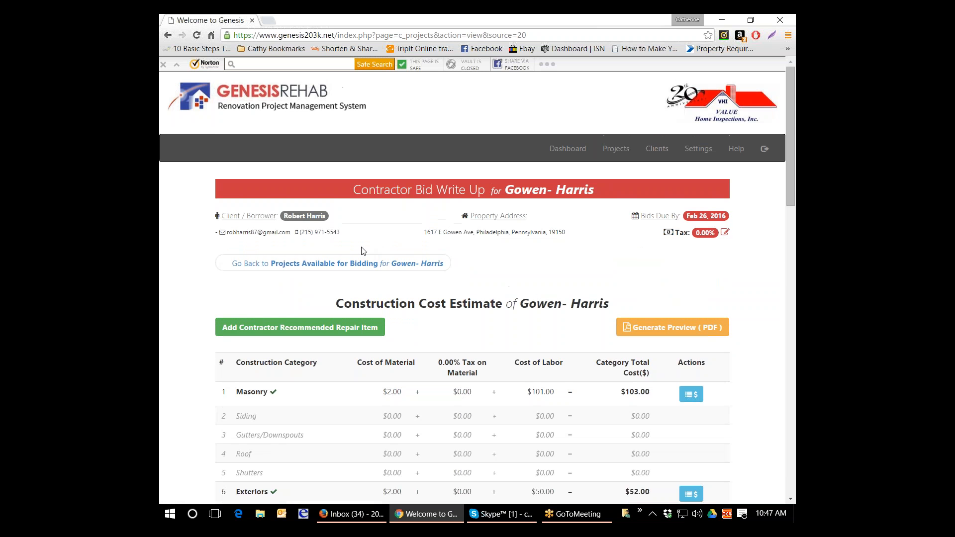
- Return to the projects available for bidding and submit the bid marked READY_TO_SUBMIT, confirming the final submission
click(297, 265)
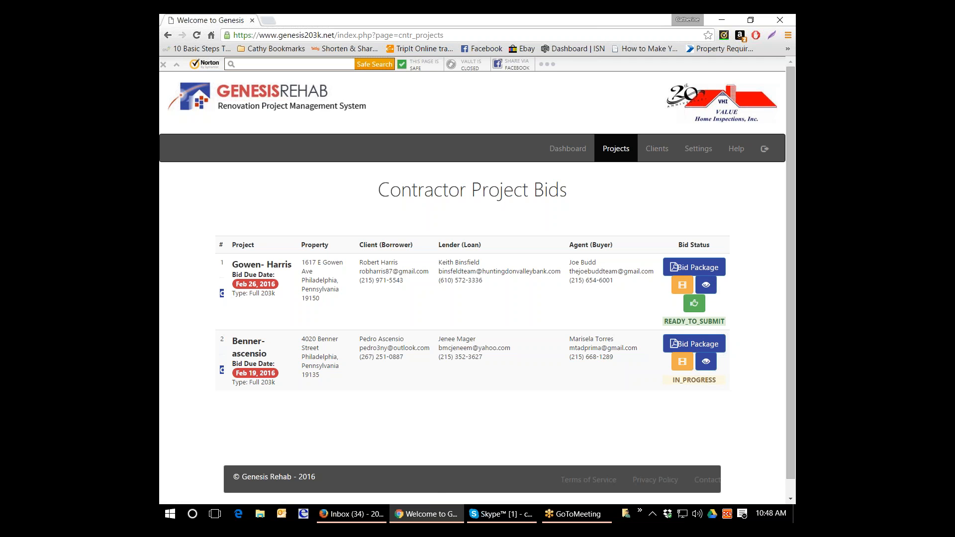
click(694, 303)
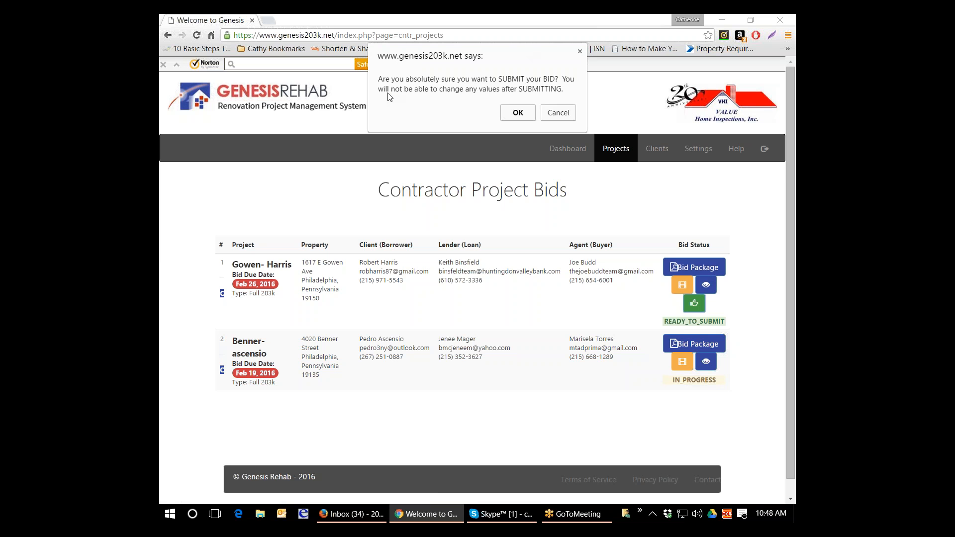
click(516, 115)
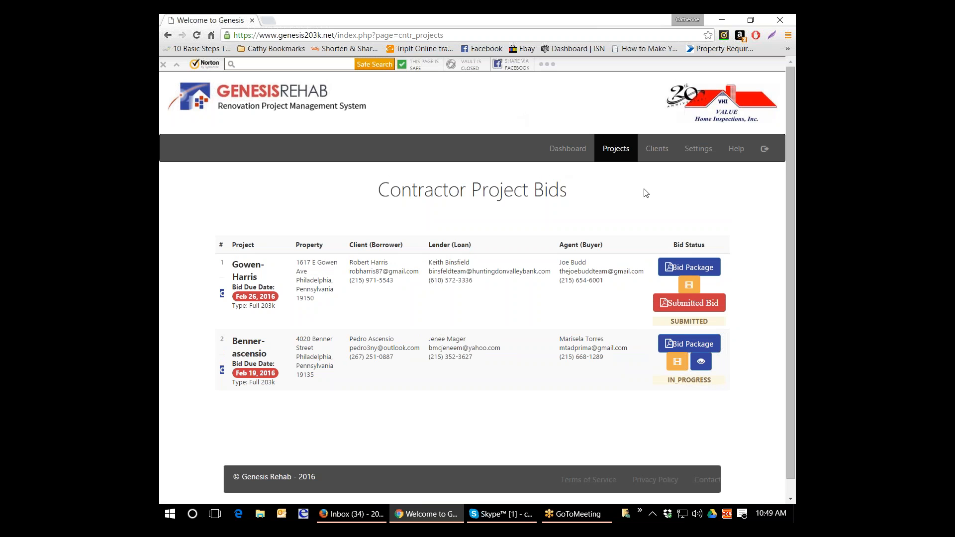
- Review the contractor project bids on the dashboard and log out of the account
scroll(671, 210, down, 1)
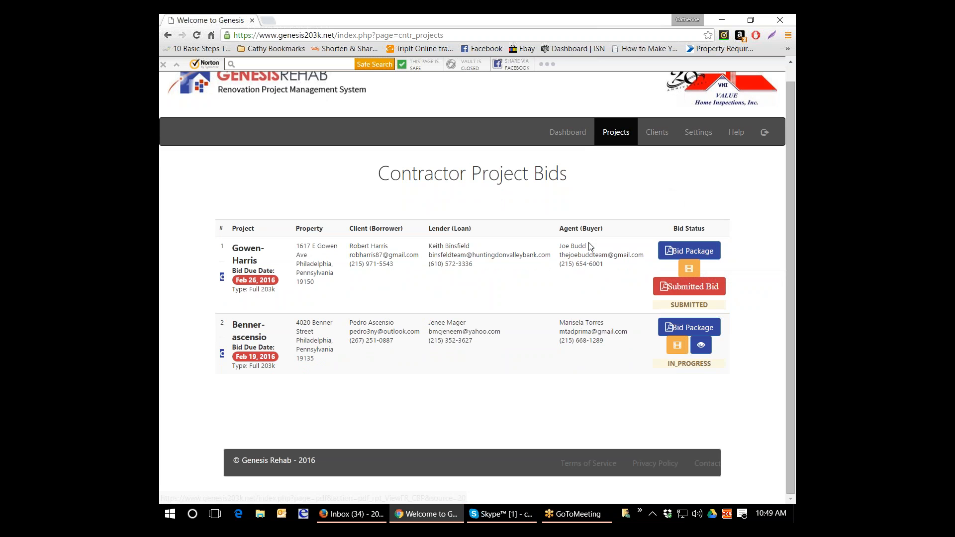
click(579, 140)
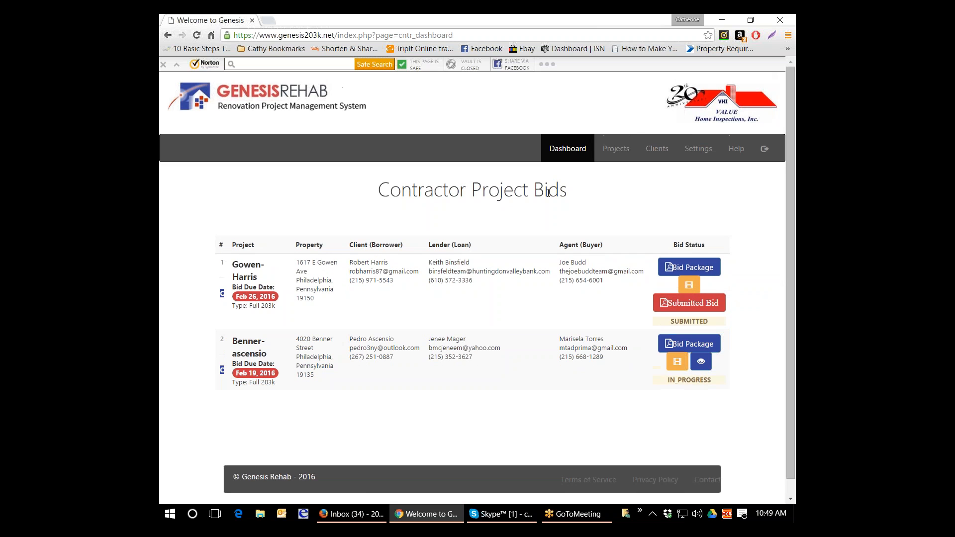
click(764, 149)
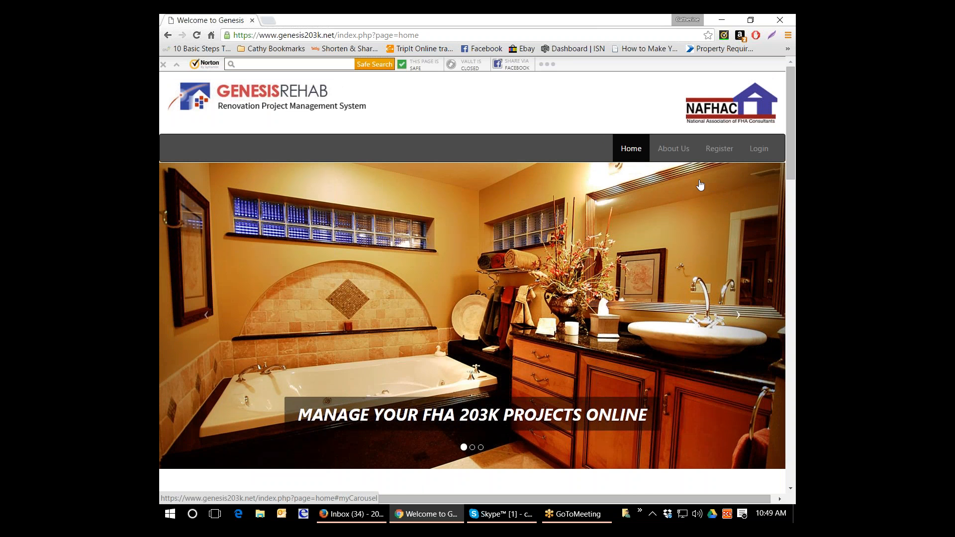
scroll(697, 186, down, 1)
scroll(698, 186, up, 1)
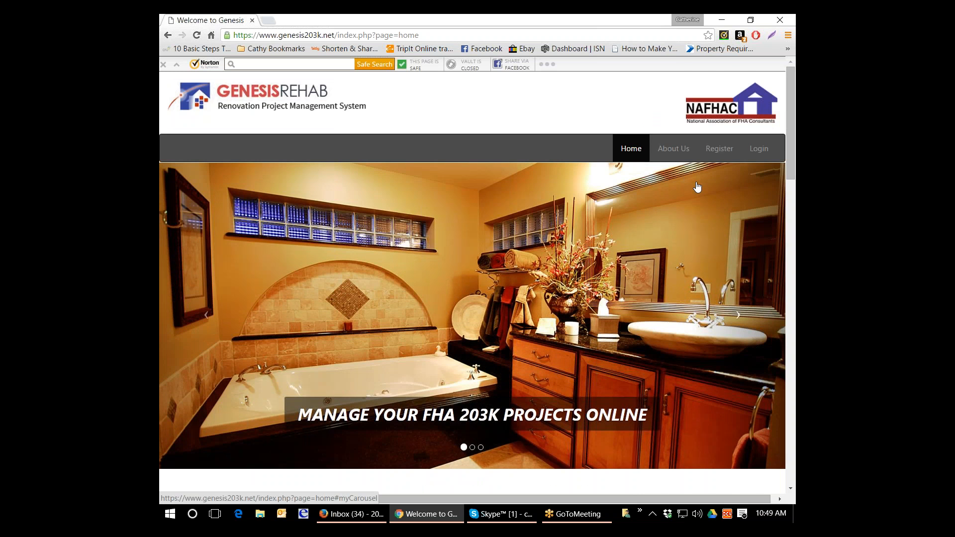